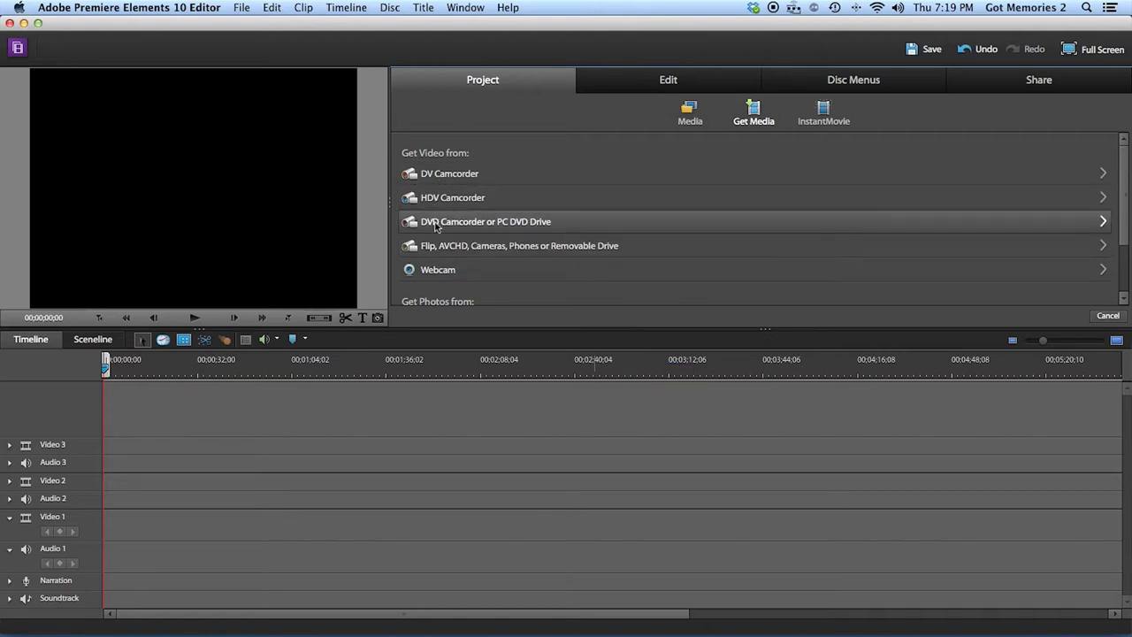
- Scroll the Get Media source list and choose Files and Folders to browse the disk
{"action": "scroll", "coordinate": [434, 221], "scroll_direction": "down", "scroll_amount": 3}
{"action": "scroll", "coordinate": [434, 227], "scroll_direction": "up", "scroll_amount": 1}
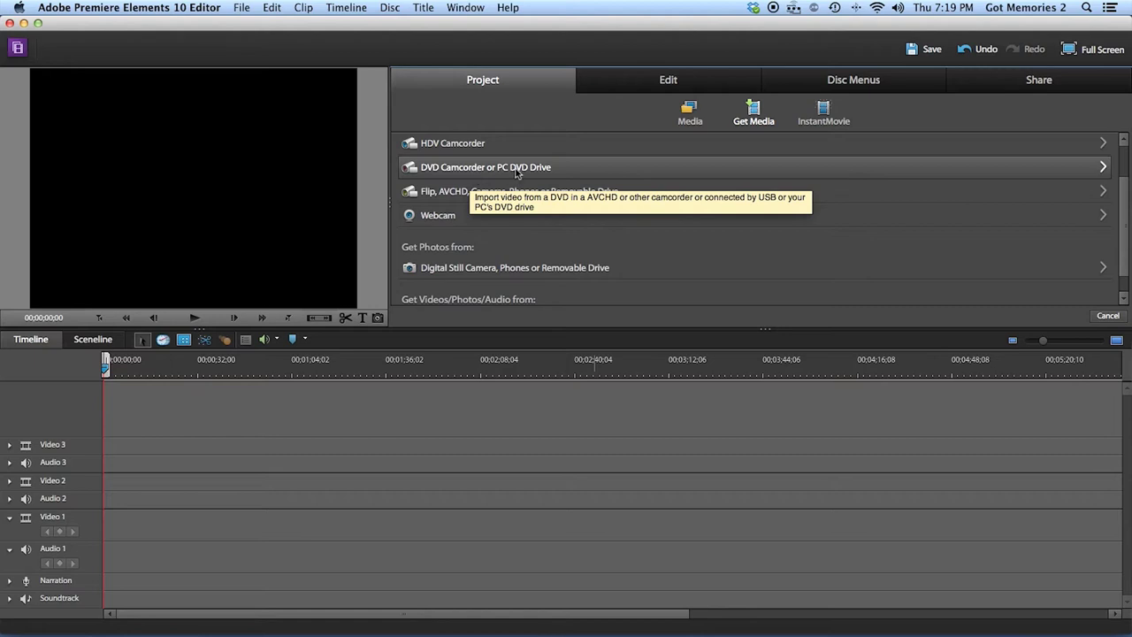
{"action": "scroll", "coordinate": [503, 286], "scroll_direction": "down", "scroll_amount": 1}
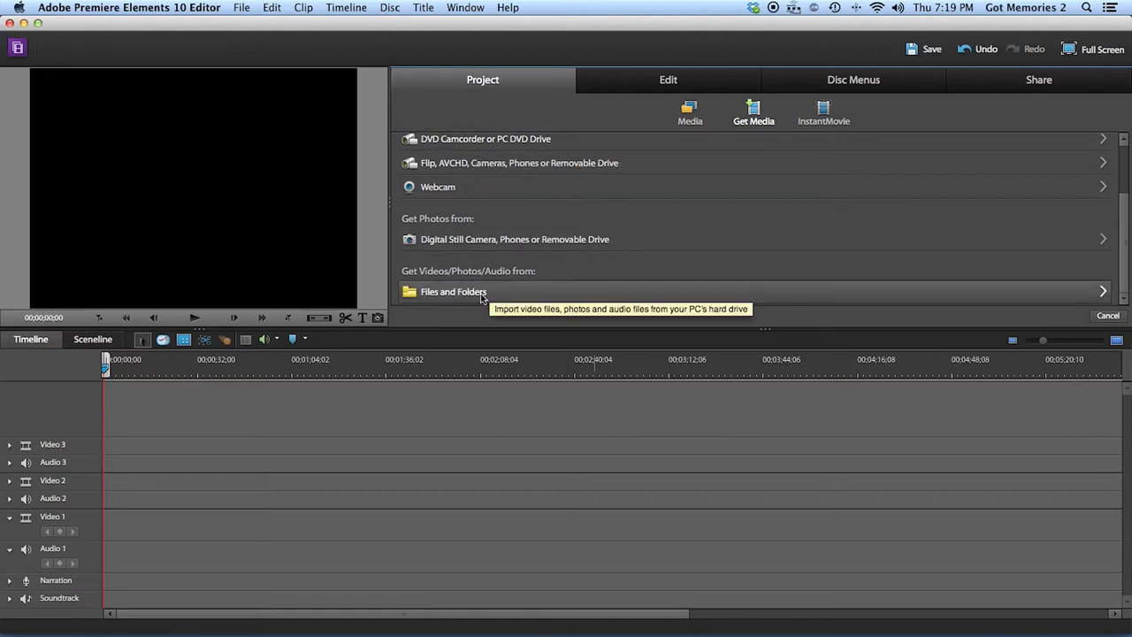
{"action": "left_click", "coordinate": [482, 295]}
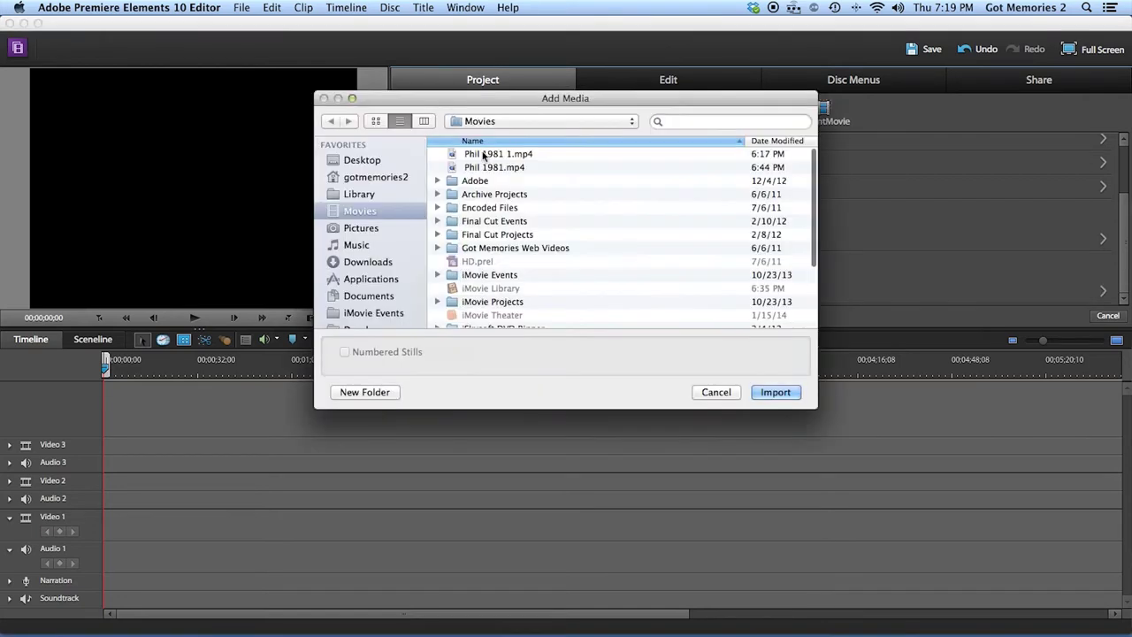
- Select Phil 1981.mp4 in the Add Media dialog and import it into the project media
{"action": "left_click", "coordinate": [482, 168]}
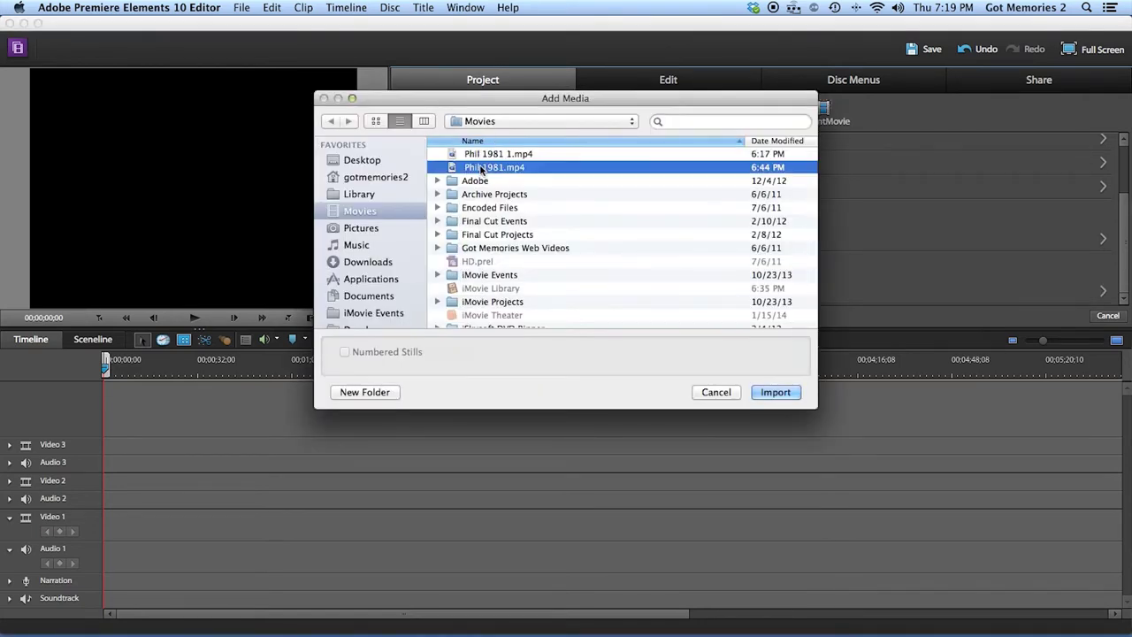
{"action": "left_click", "coordinate": [775, 393]}
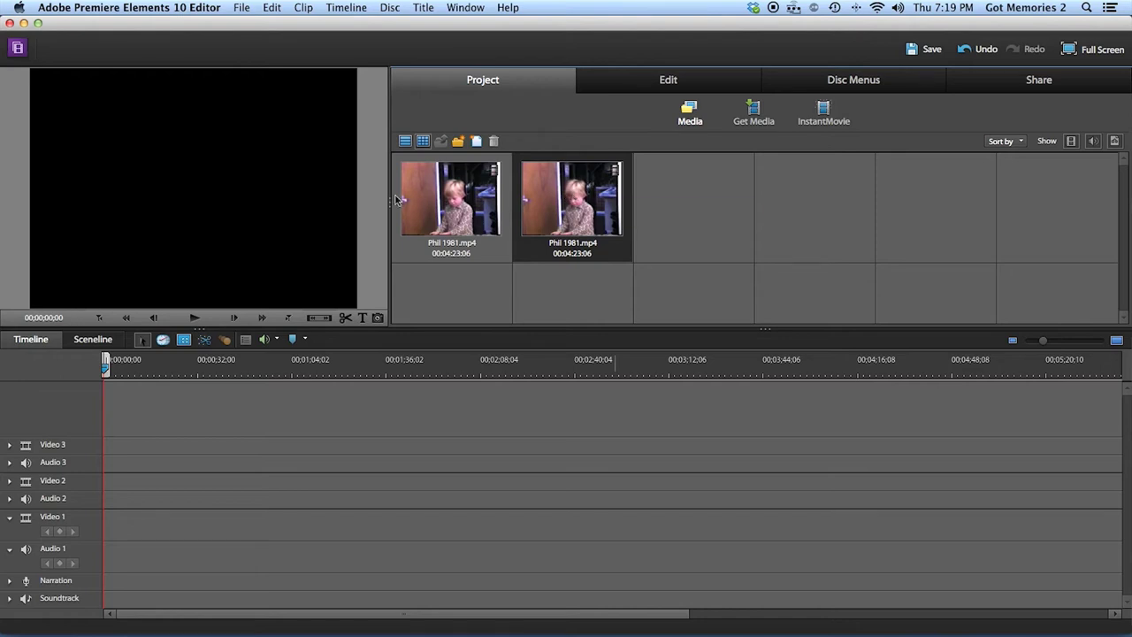
- Drop Phil 1981.mp4 at 00;00;00;00 on Video 2 and Audio 2, then step the preview slightly in
{"action": "left_click_drag", "start_coordinate": [575, 185], "coordinate": [122, 498]}
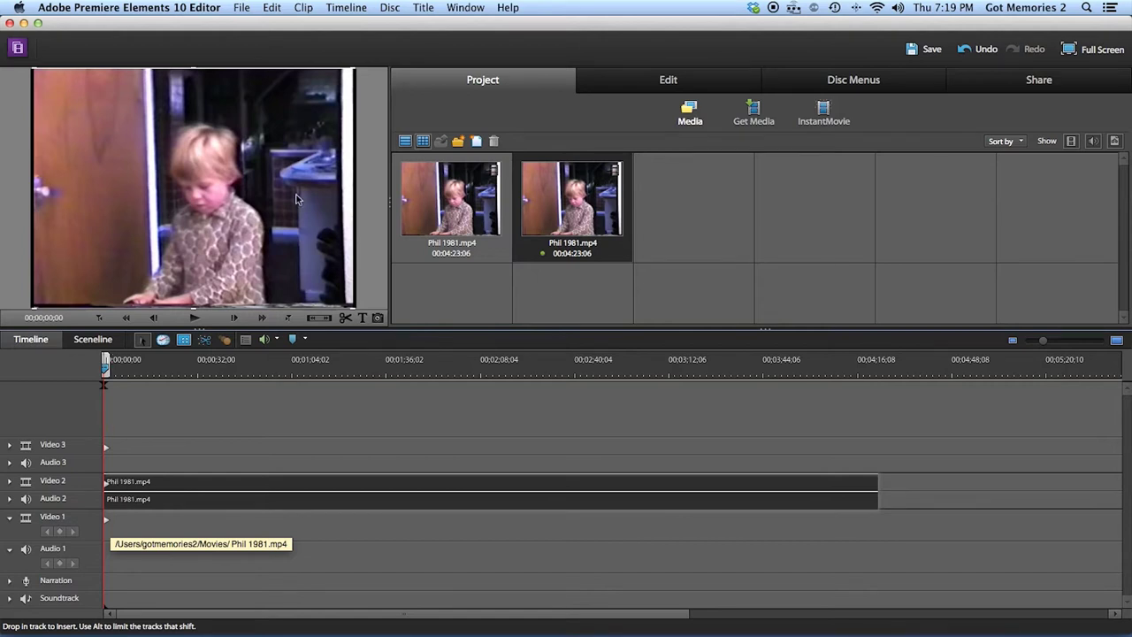
{"action": "left_click_drag", "start_coordinate": [122, 498], "coordinate": [122, 498]}
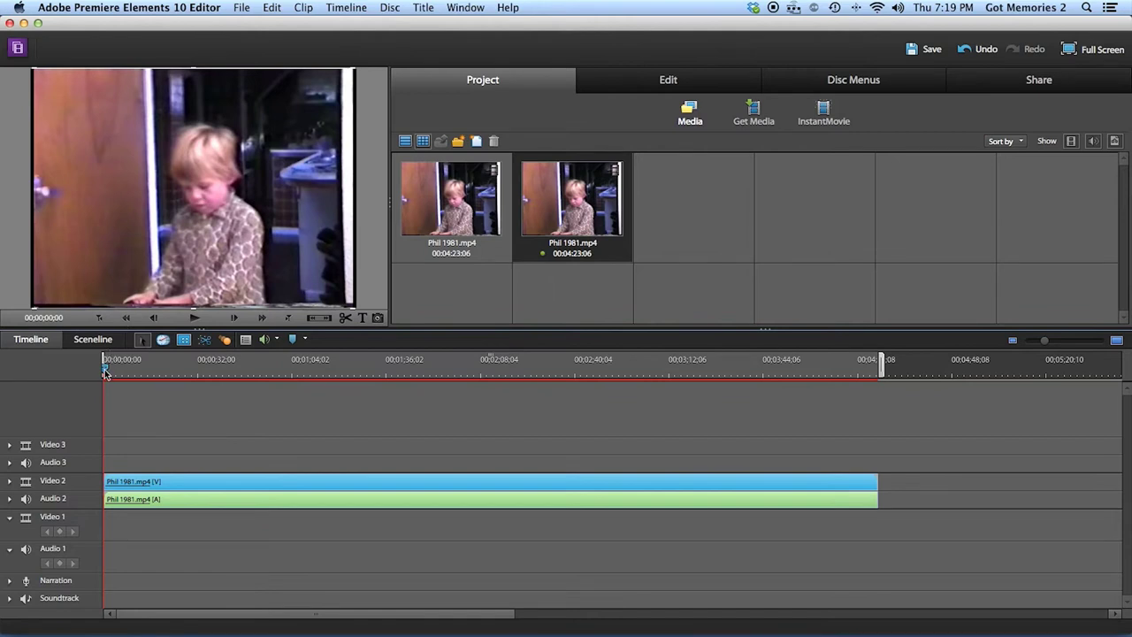
{"action": "left_click_drag", "start_coordinate": [105, 372], "coordinate": [107, 369]}
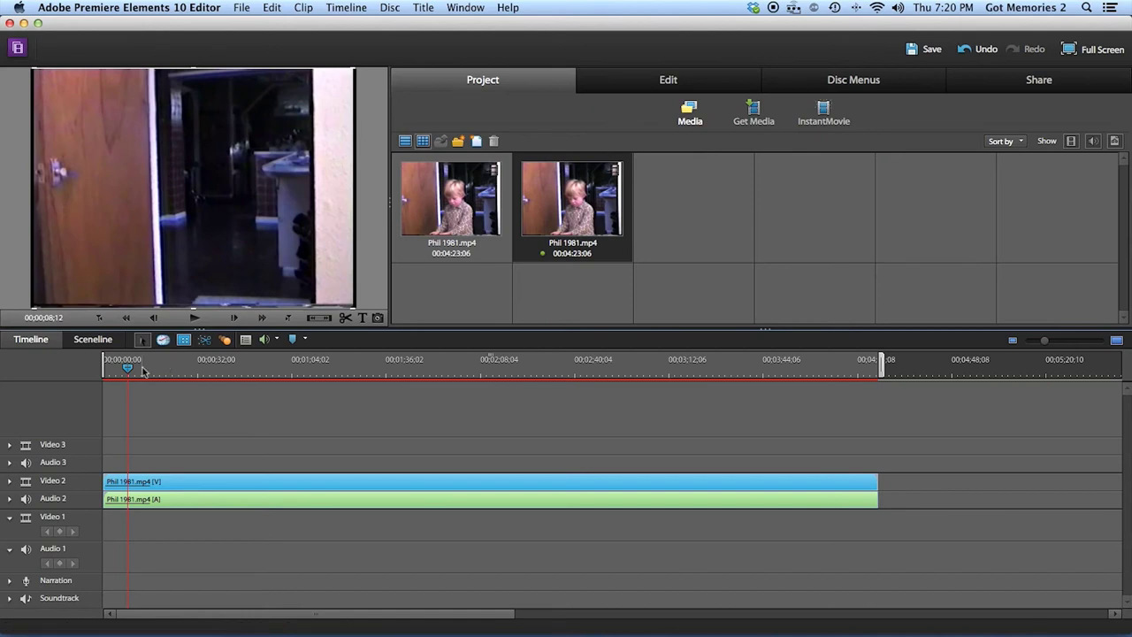
{"action": "left_click", "coordinate": [128, 369]}
- Scrub and play through the opening footage, parking the playhead at 00;00;19;14
{"action": "left_click_drag", "start_coordinate": [128, 369], "coordinate": [116, 371]}
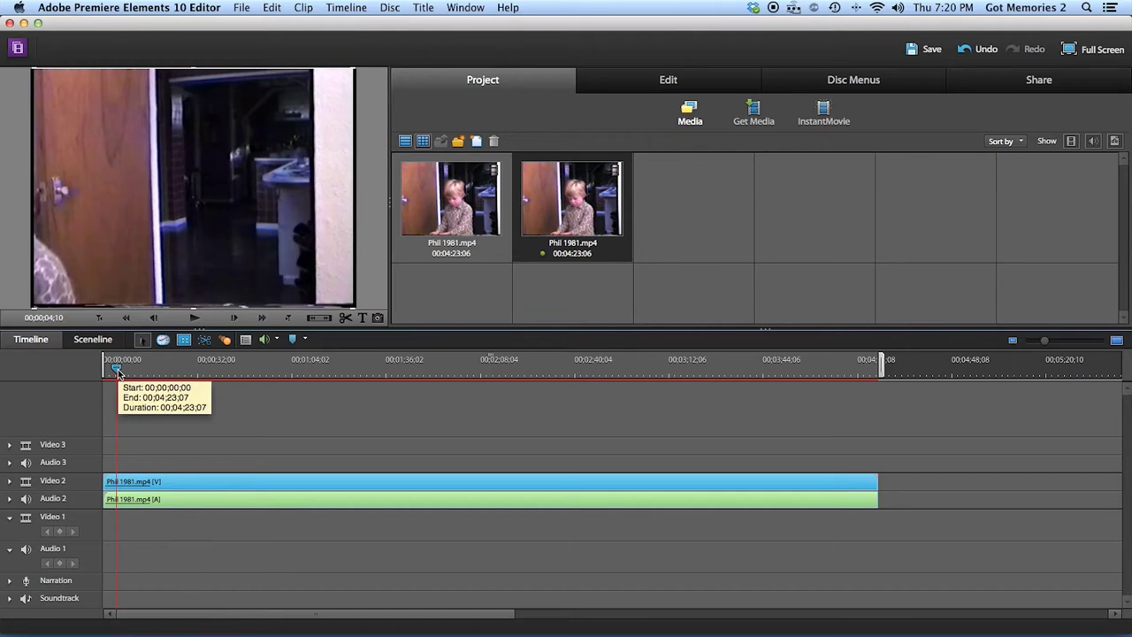
{"action": "mouse_move", "coordinate": [119, 373]}
{"action": "left_mouse_down"}
{"action": "mouse_move", "coordinate": [130, 373]}
{"action": "mouse_move", "coordinate": [103, 372]}
{"action": "left_mouse_up"}
{"action": "key", "text": "space"}
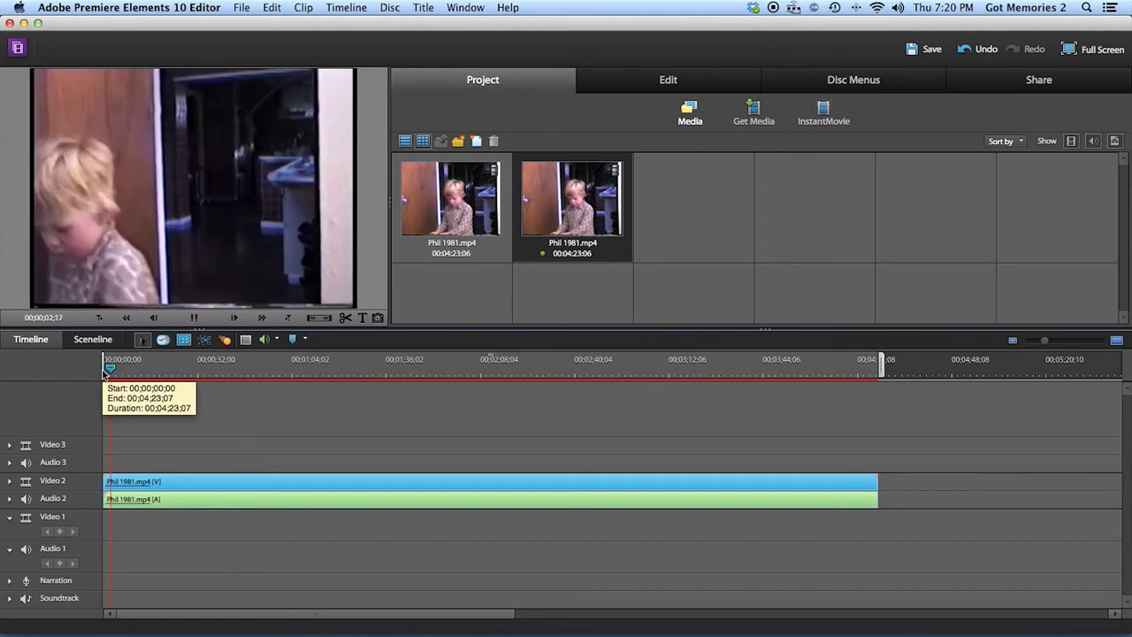
{"action": "key", "text": "space"}
{"action": "left_click_drag", "start_coordinate": [115, 371], "coordinate": [161, 371]}
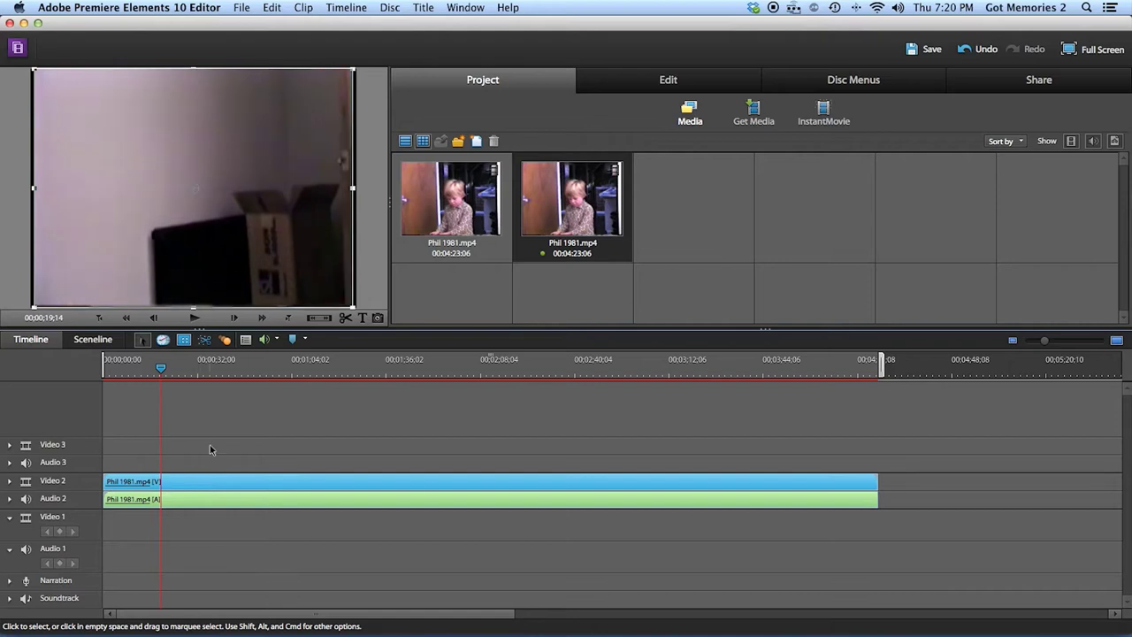
- Split at 00;00;19;14, clear the opening piece, and slide the remainder to 00;00;00;00
{"action": "left_click", "coordinate": [345, 319]}
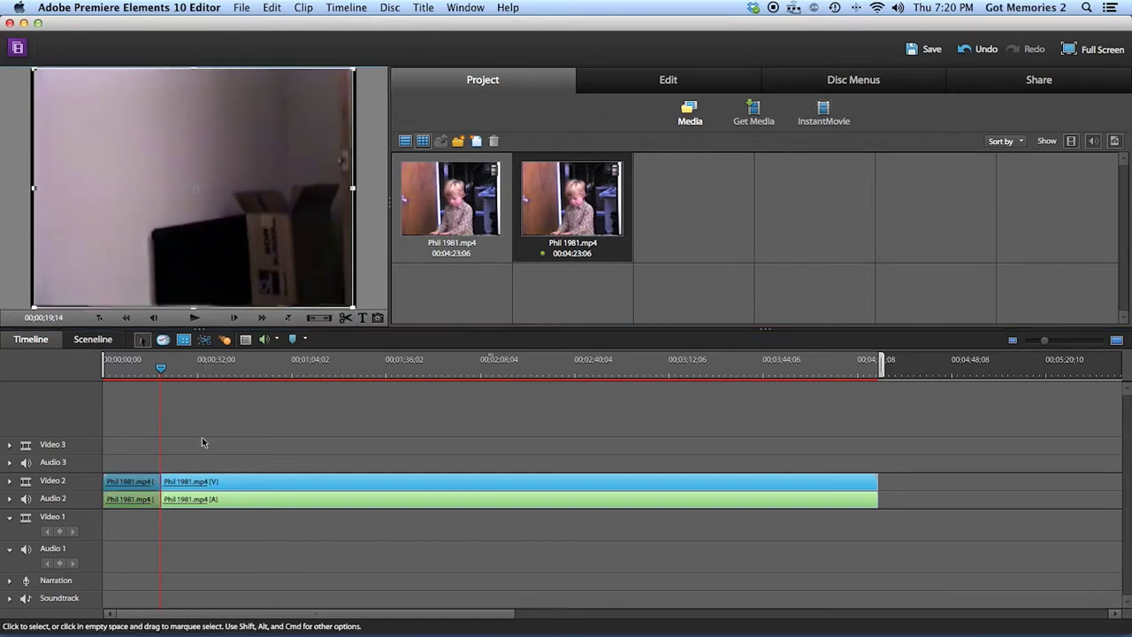
{"action": "left_click", "coordinate": [189, 511]}
{"action": "left_click", "coordinate": [119, 500]}
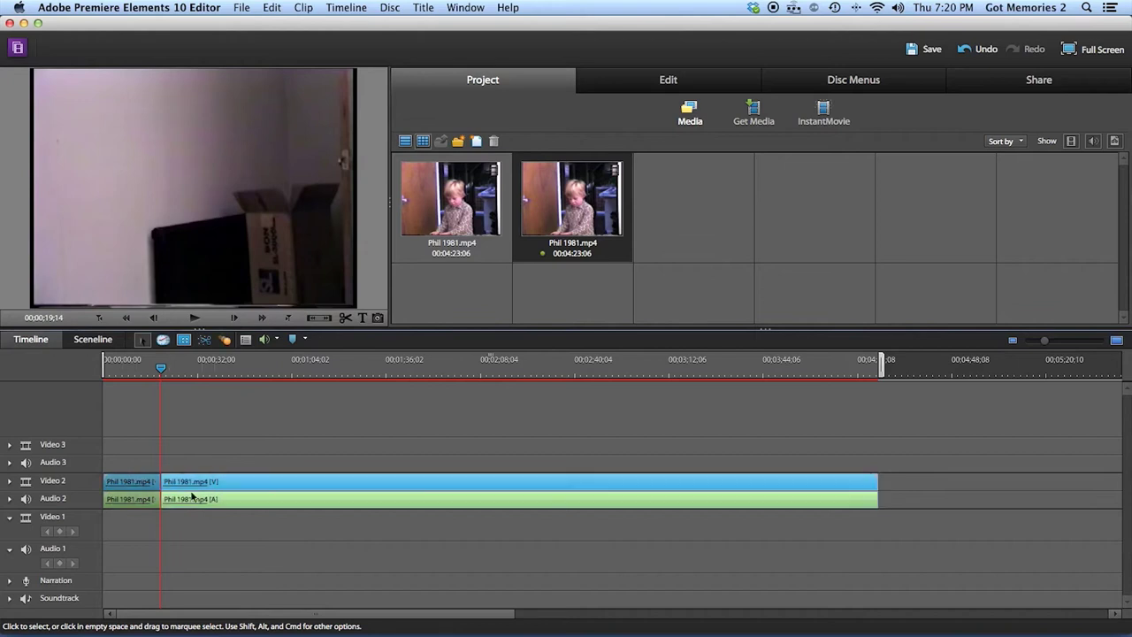
{"action": "right_click", "coordinate": [134, 485]}
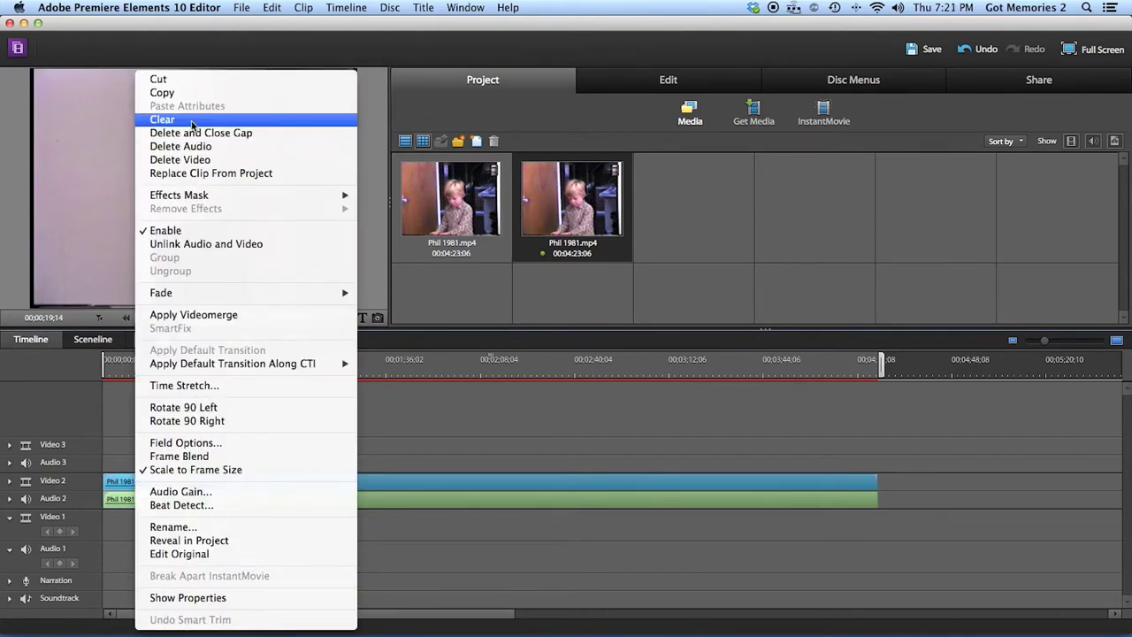
{"action": "left_click", "coordinate": [191, 121]}
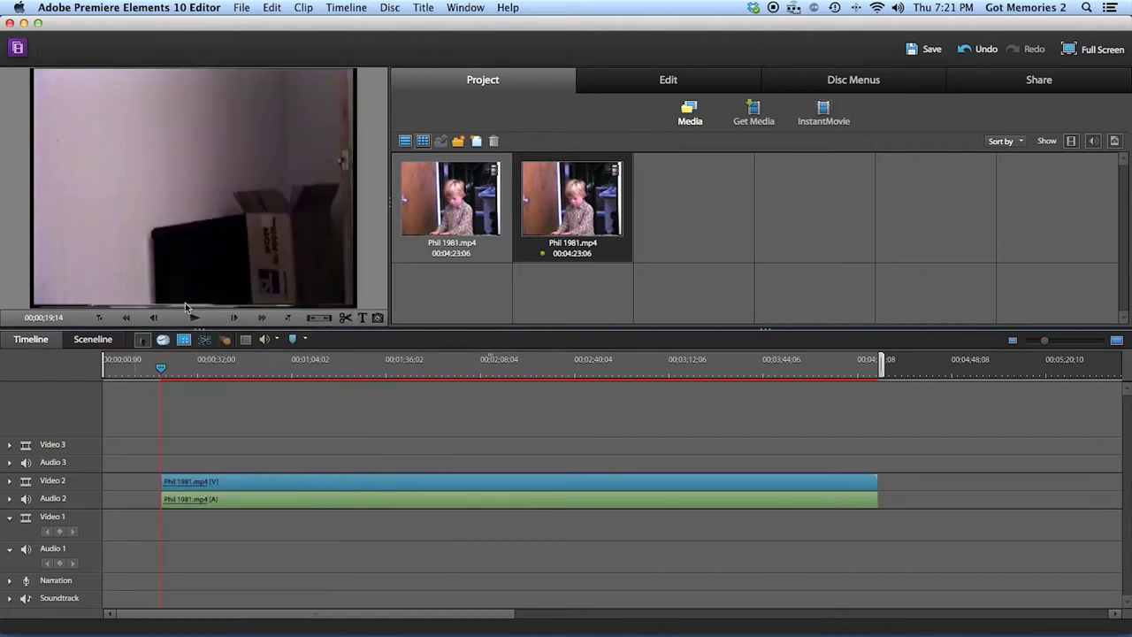
{"action": "left_click_drag", "start_coordinate": [260, 485], "coordinate": [176, 484]}
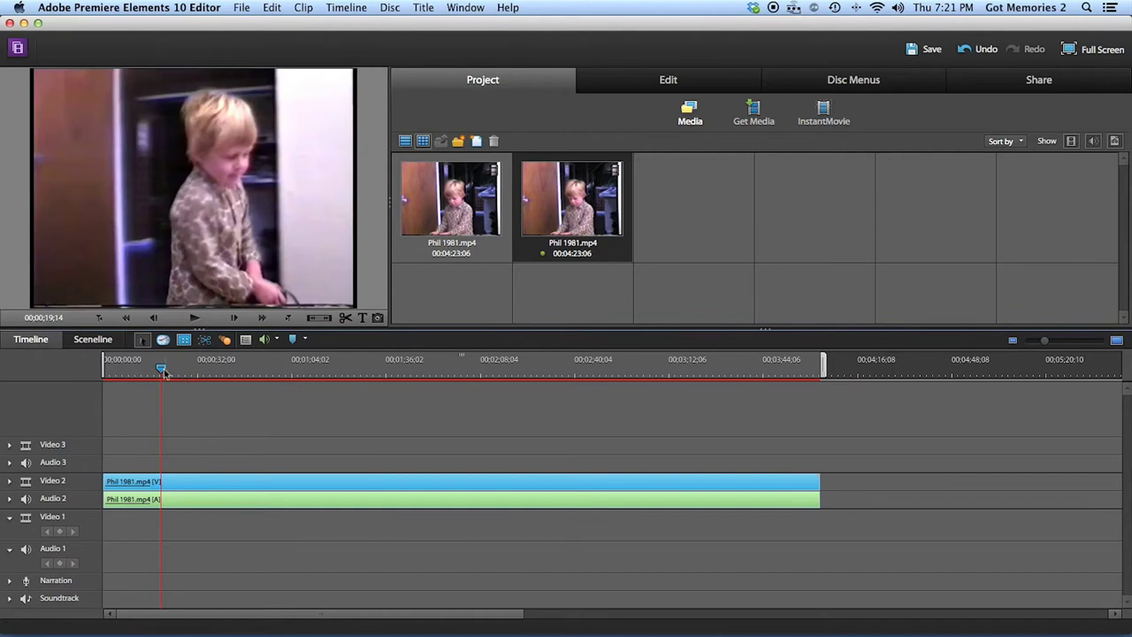
- Split the clip at 00;01;52;14 and select the earlier piece
{"action": "left_click_drag", "start_coordinate": [160, 370], "coordinate": [433, 393]}
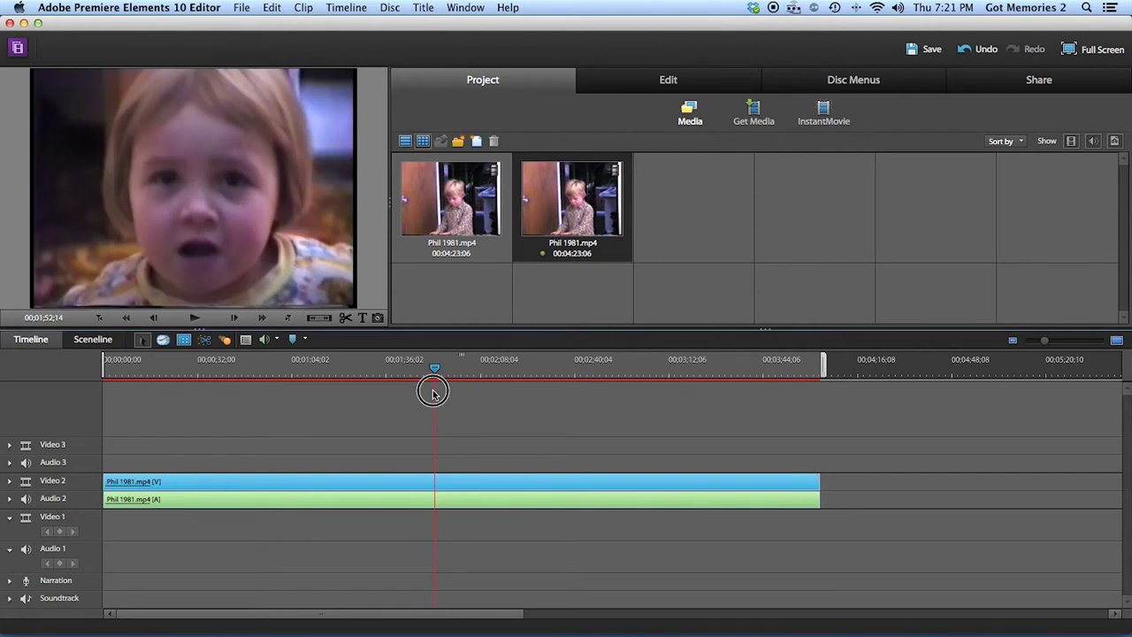
{"action": "left_click", "coordinate": [344, 319]}
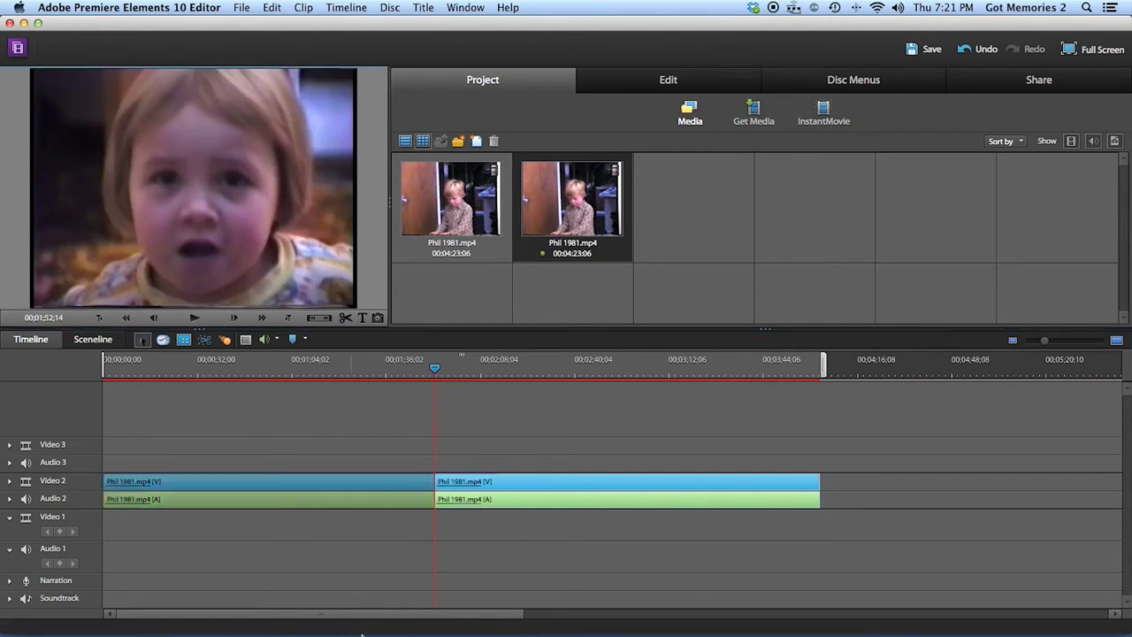
{"action": "left_click", "coordinate": [269, 484]}
{"action": "left_click", "coordinate": [478, 484]}
{"action": "left_click", "coordinate": [408, 487]}
- Move the later piece to the start of Video 2 and select the first clip
{"action": "left_click", "coordinate": [455, 484]}
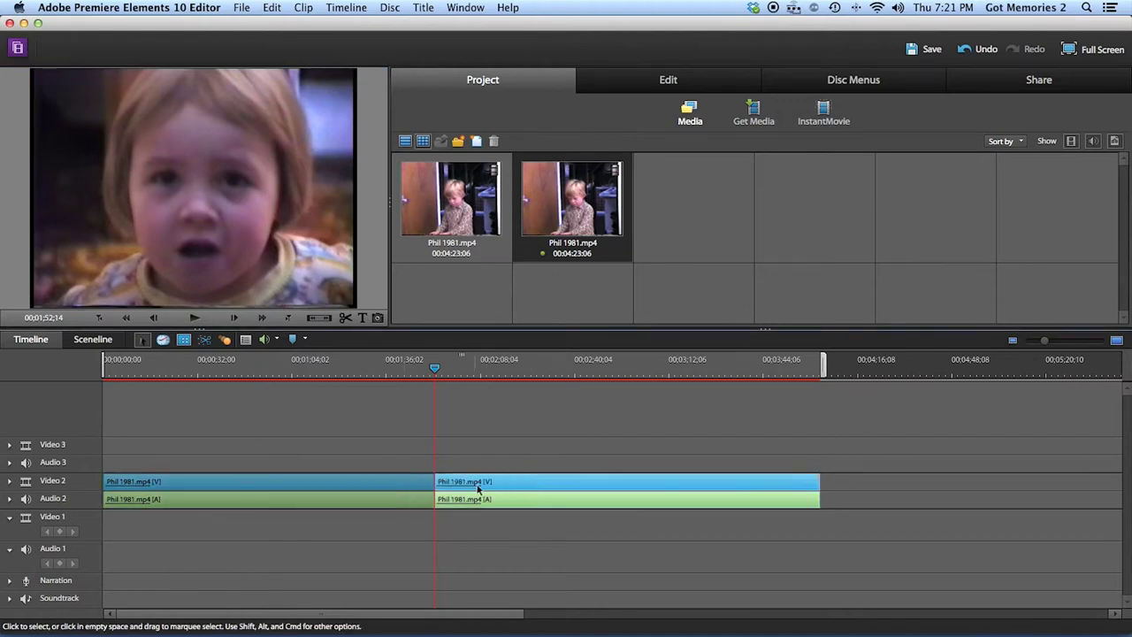
{"action": "left_click_drag", "start_coordinate": [538, 480], "coordinate": [120, 494]}
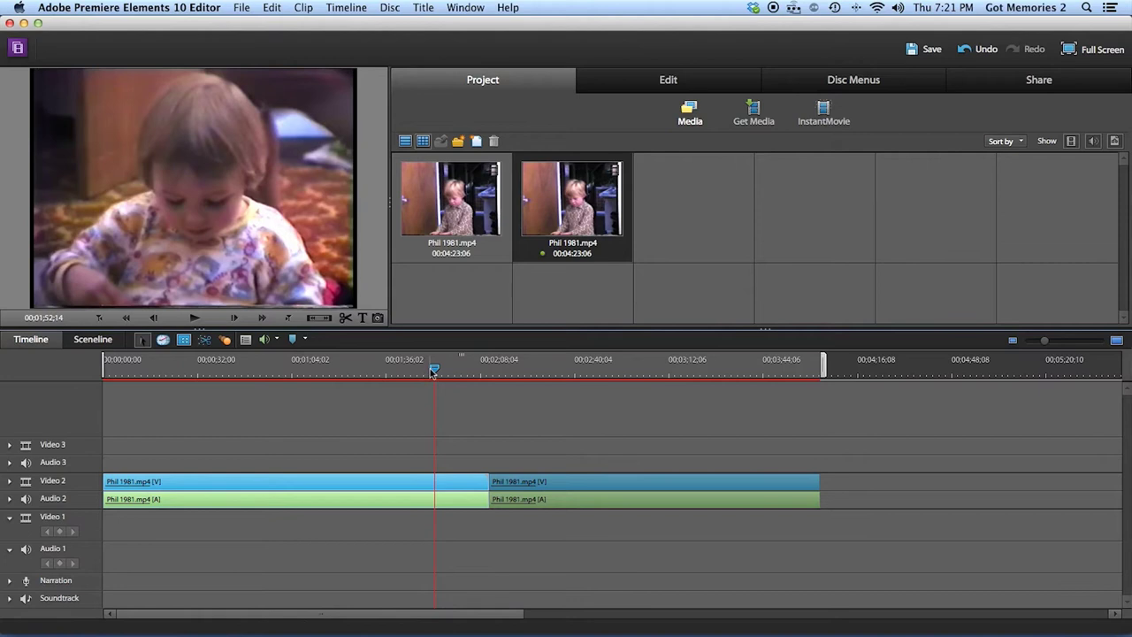
{"action": "left_click_drag", "start_coordinate": [432, 372], "coordinate": [139, 387]}
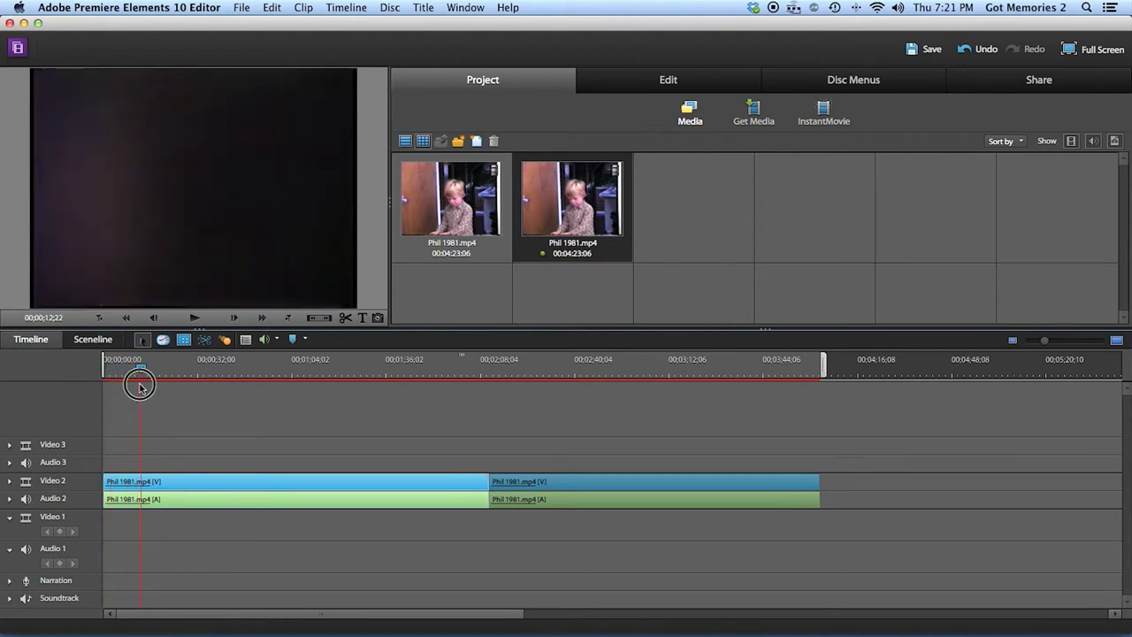
{"action": "left_click", "coordinate": [178, 488]}
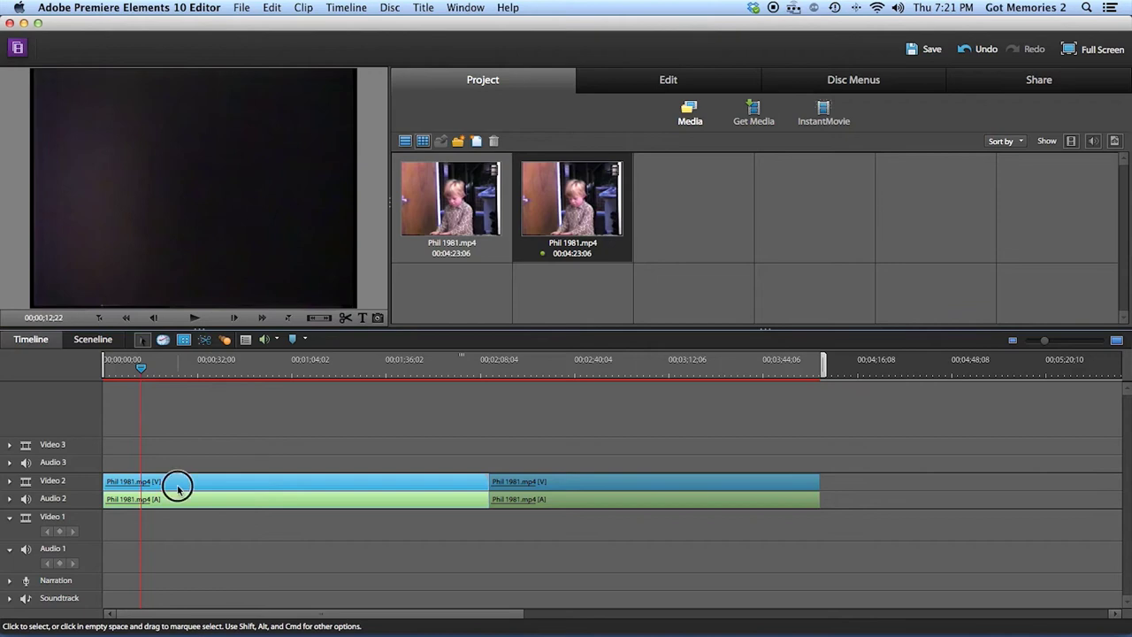
- Split the first clip at 00;00;12;22 and 00;00;29;16, selecting the piece between the cuts
{"action": "left_click", "coordinate": [345, 319]}
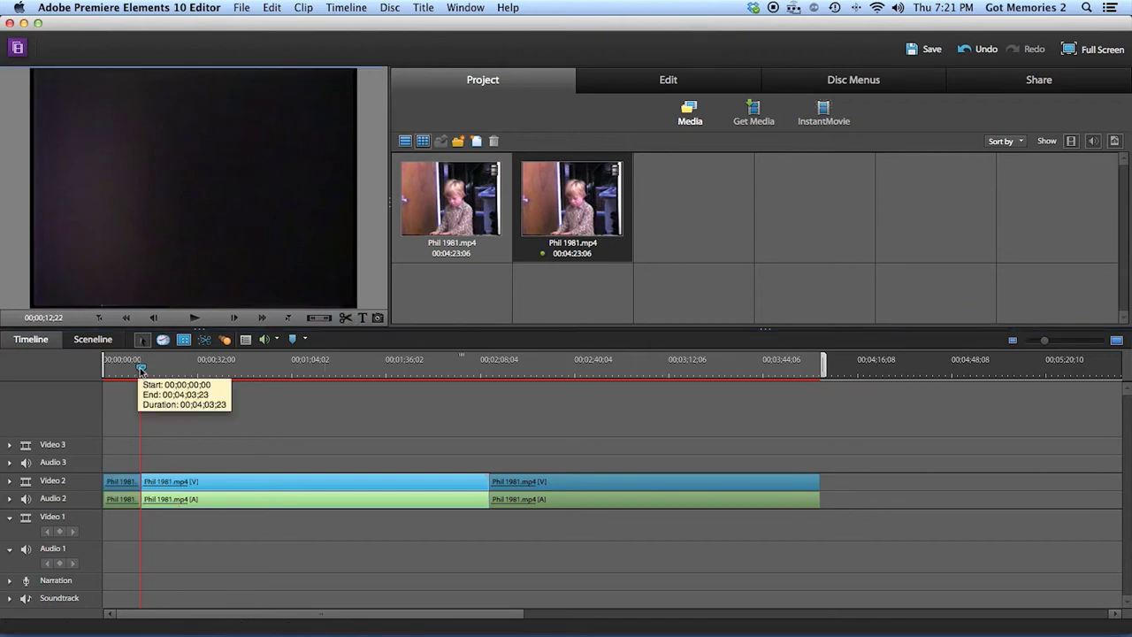
{"action": "left_click_drag", "start_coordinate": [141, 368], "coordinate": [189, 372]}
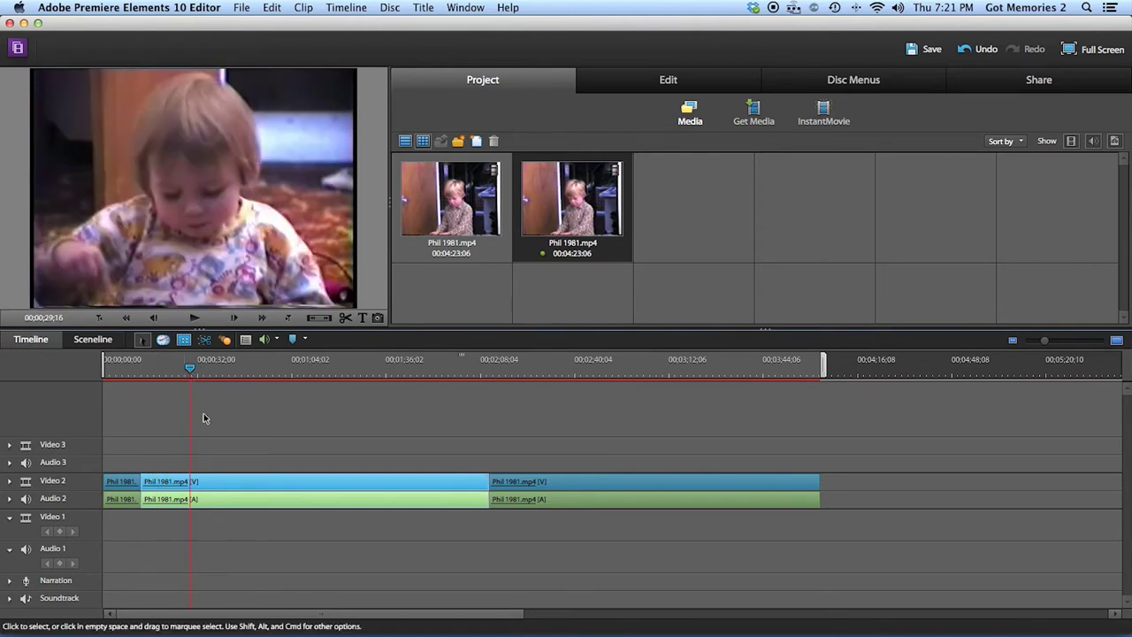
{"action": "left_click", "coordinate": [344, 319]}
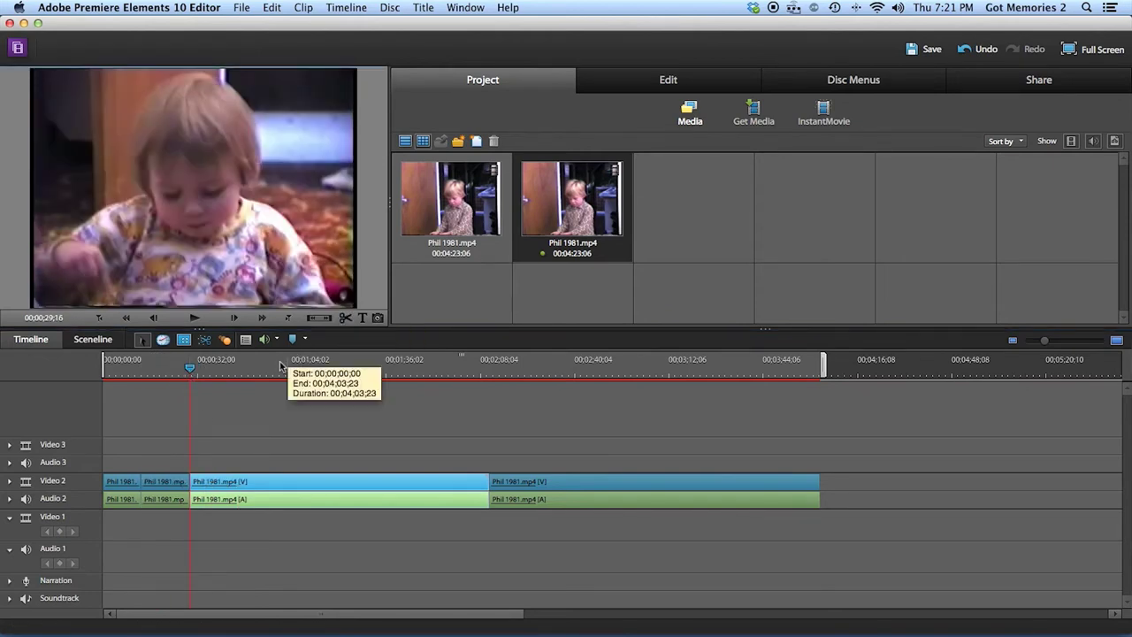
{"action": "left_click", "coordinate": [165, 485]}
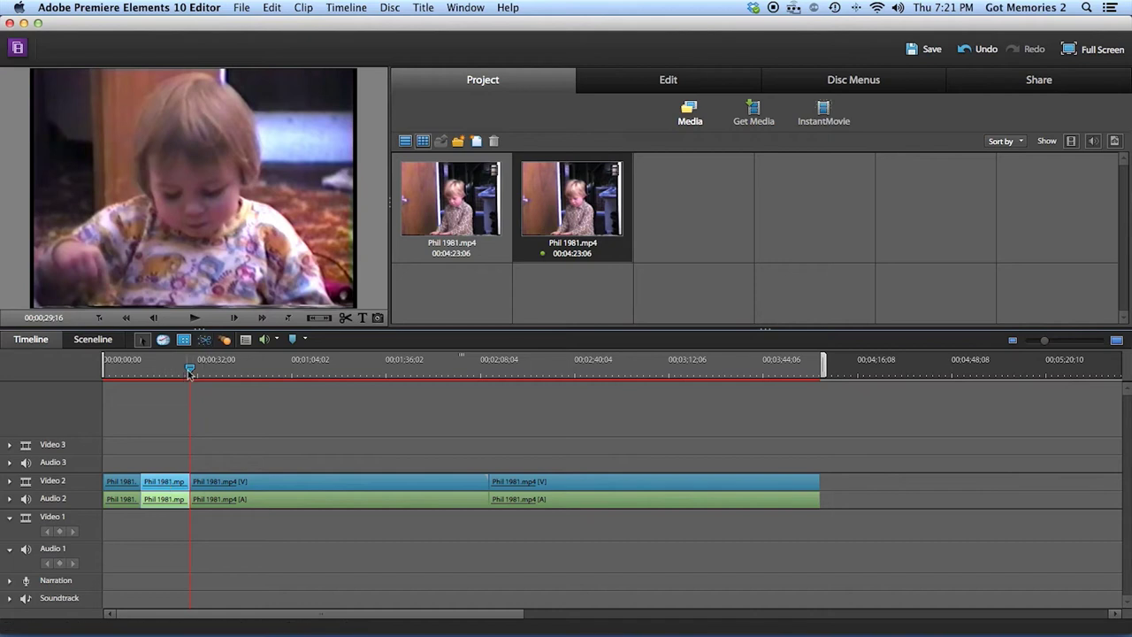
{"action": "left_click_drag", "start_coordinate": [182, 373], "coordinate": [165, 375]}
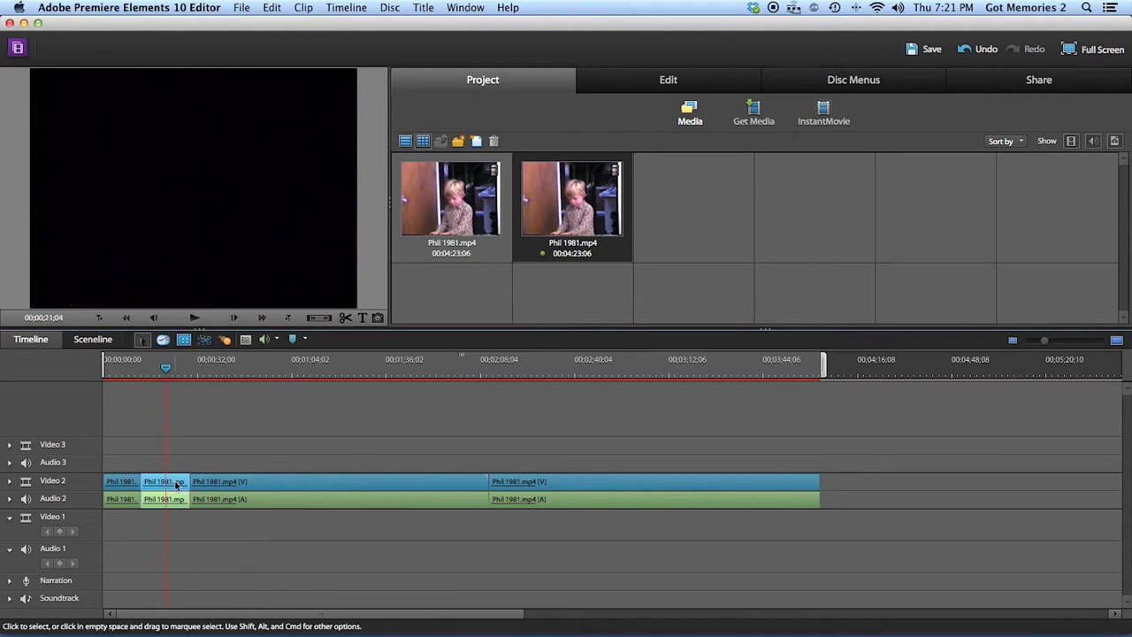
- Delete the short middle clip with Delete and Close Gap, then review the footage around 1:04
{"action": "right_click", "coordinate": [180, 479]}
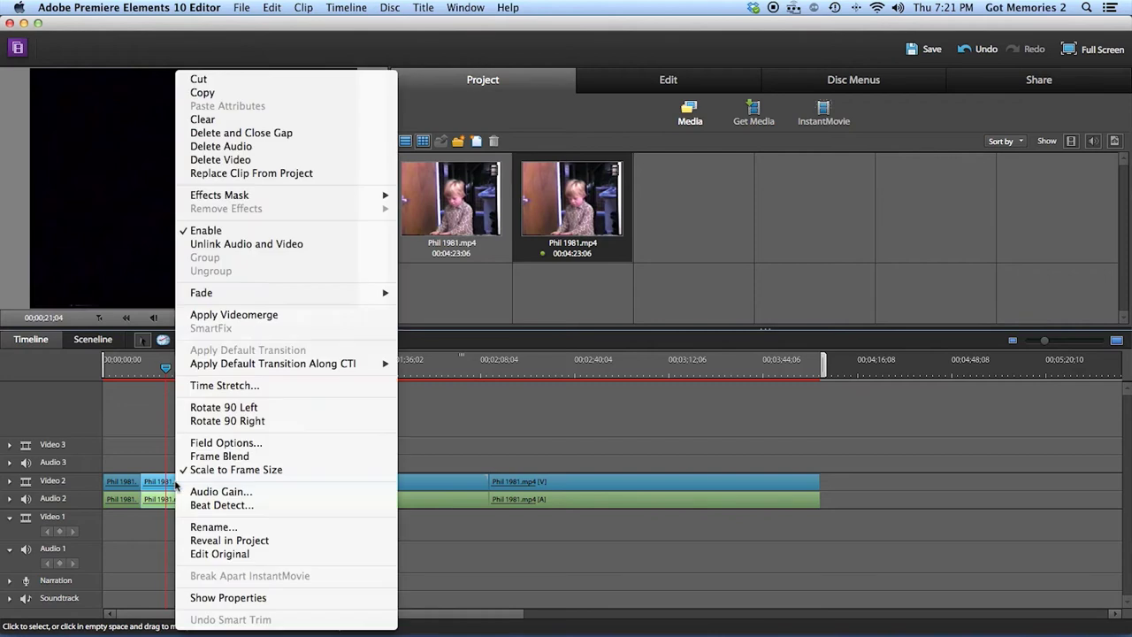
{"action": "left_click", "coordinate": [216, 134]}
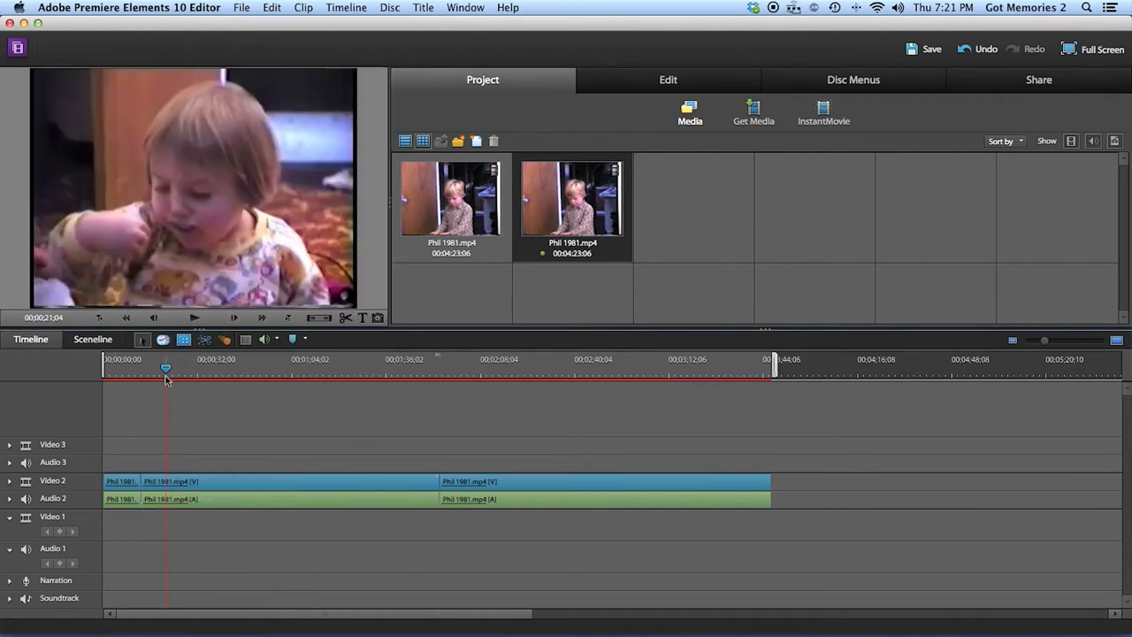
{"action": "left_click_drag", "start_coordinate": [164, 370], "coordinate": [351, 399]}
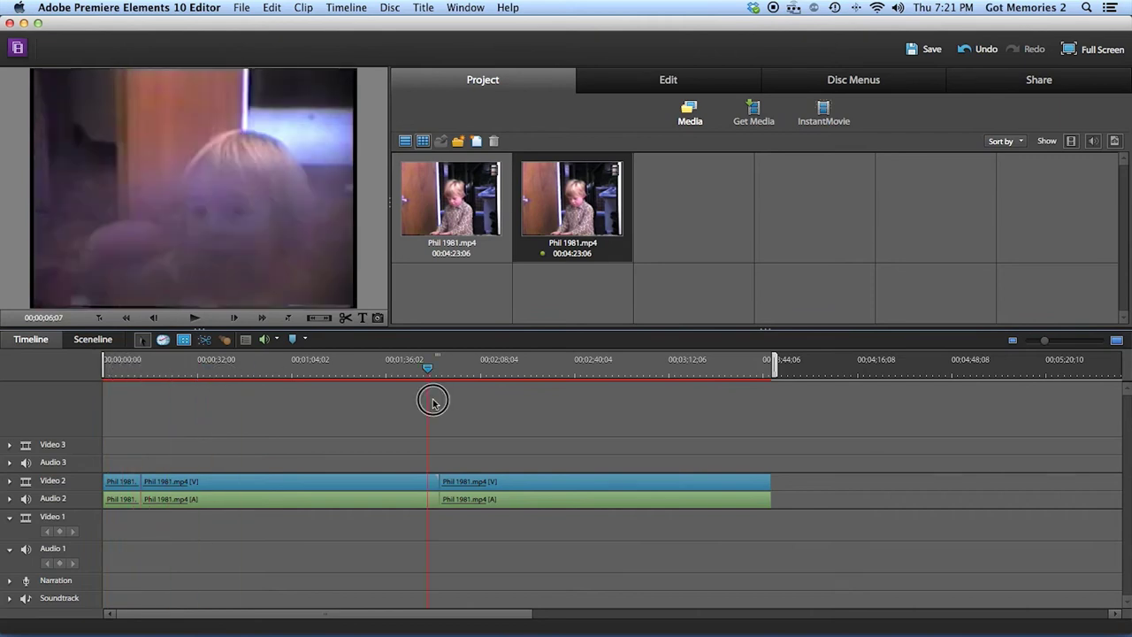
{"action": "left_click_drag", "start_coordinate": [432, 402], "coordinate": [298, 409]}
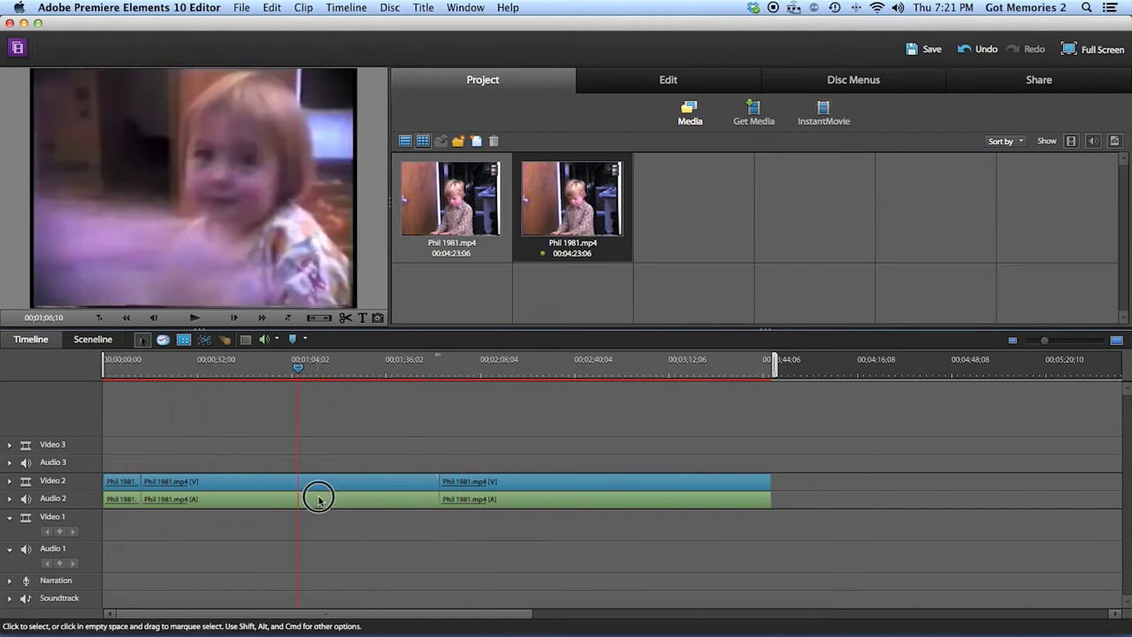
- Unlink the next clip's audio from its video and delete that audio
{"action": "left_click", "coordinate": [318, 499]}
{"action": "right_click", "coordinate": [318, 499]}
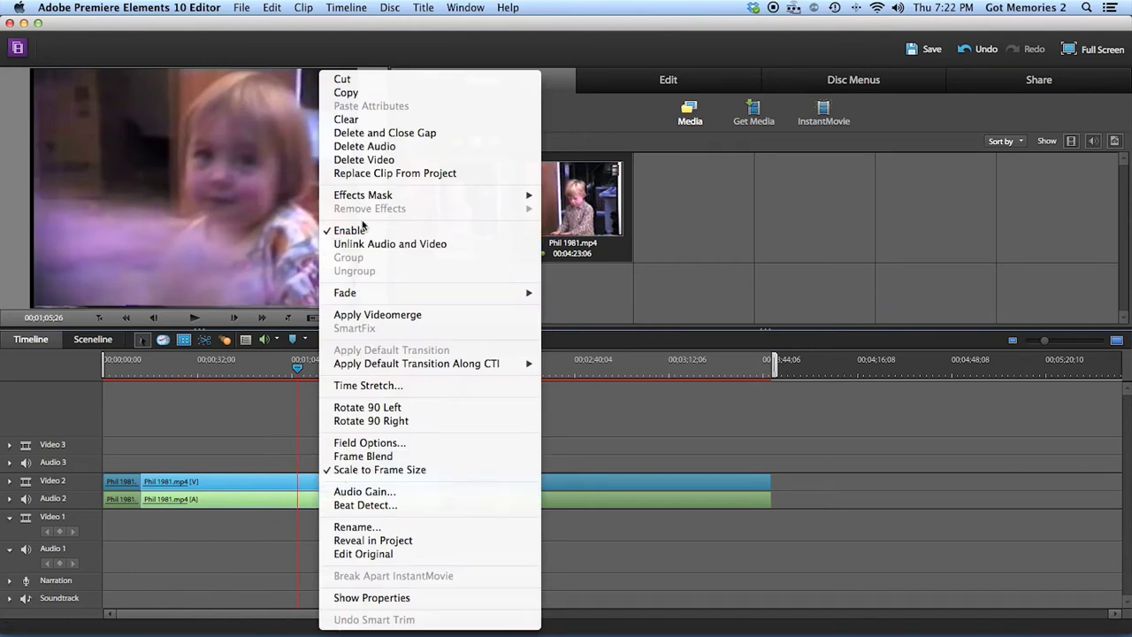
{"action": "left_click", "coordinate": [362, 244]}
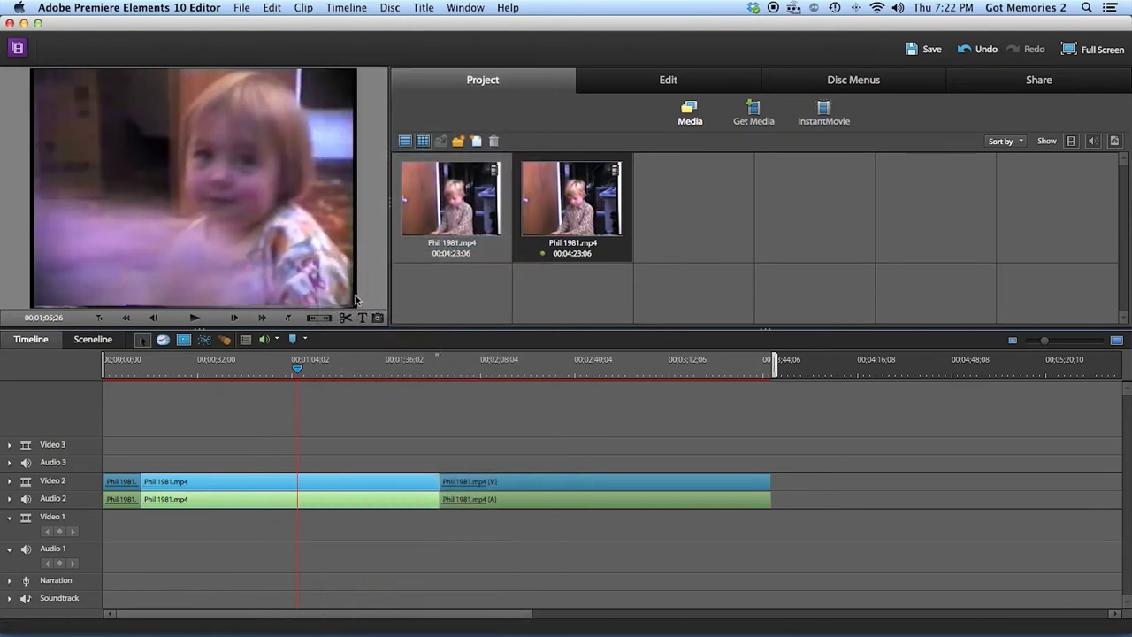
{"action": "right_click", "coordinate": [222, 502]}
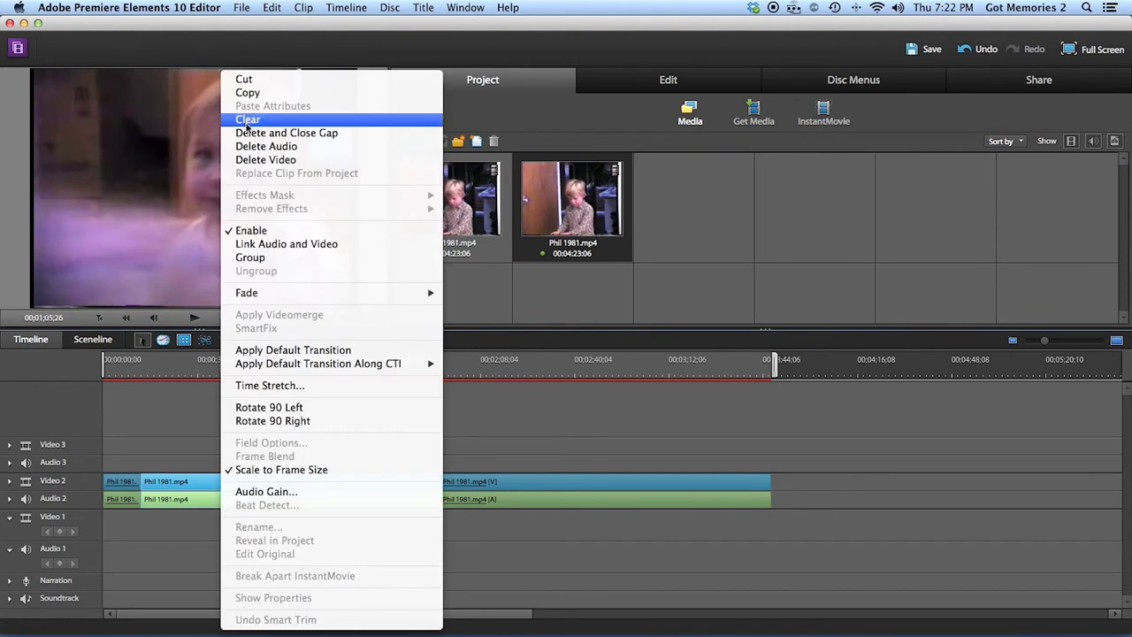
{"action": "left_click", "coordinate": [248, 147]}
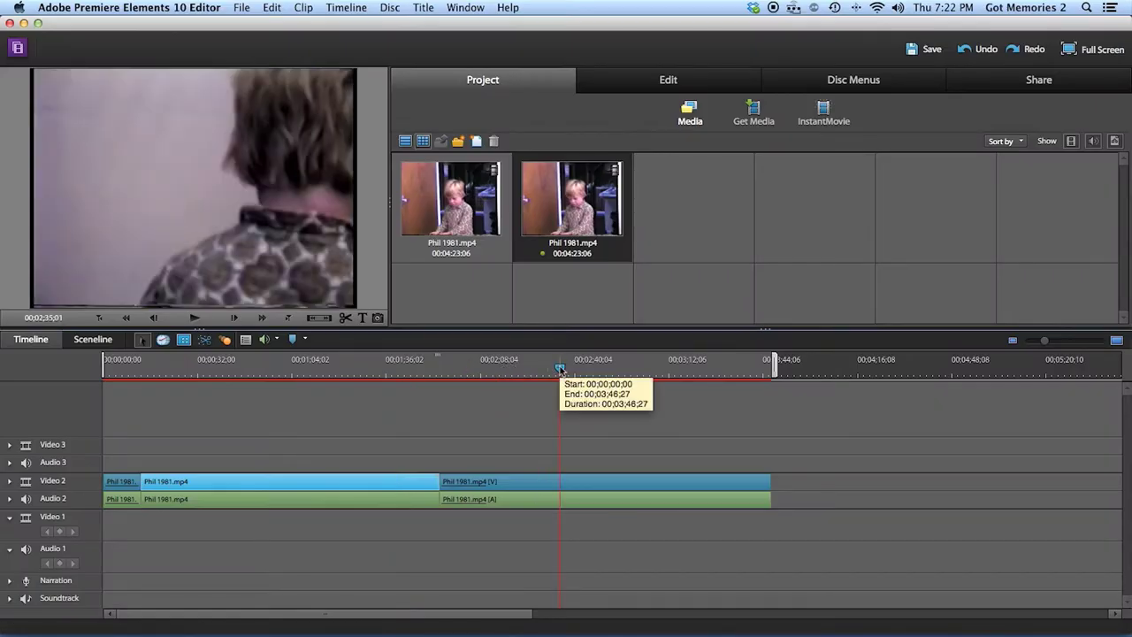
- Move the playhead to about 0:45, deselect the clip, and show the Get Media sources
{"action": "left_click", "coordinate": [235, 370]}
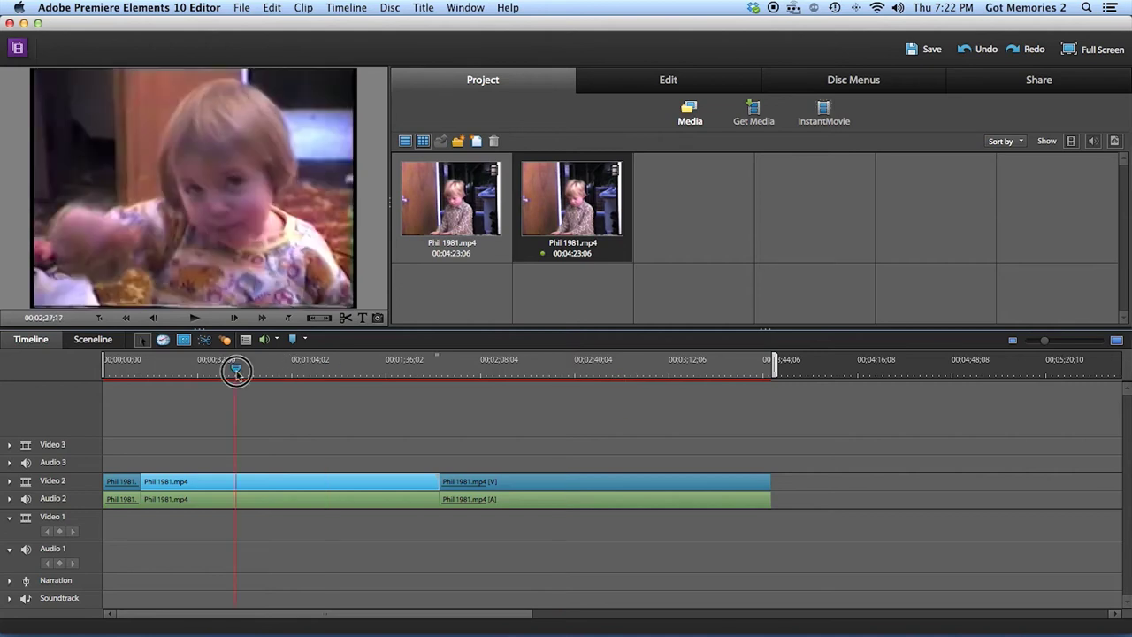
{"action": "scroll", "coordinate": [58, 479], "scroll_direction": "right", "scroll_amount": 1}
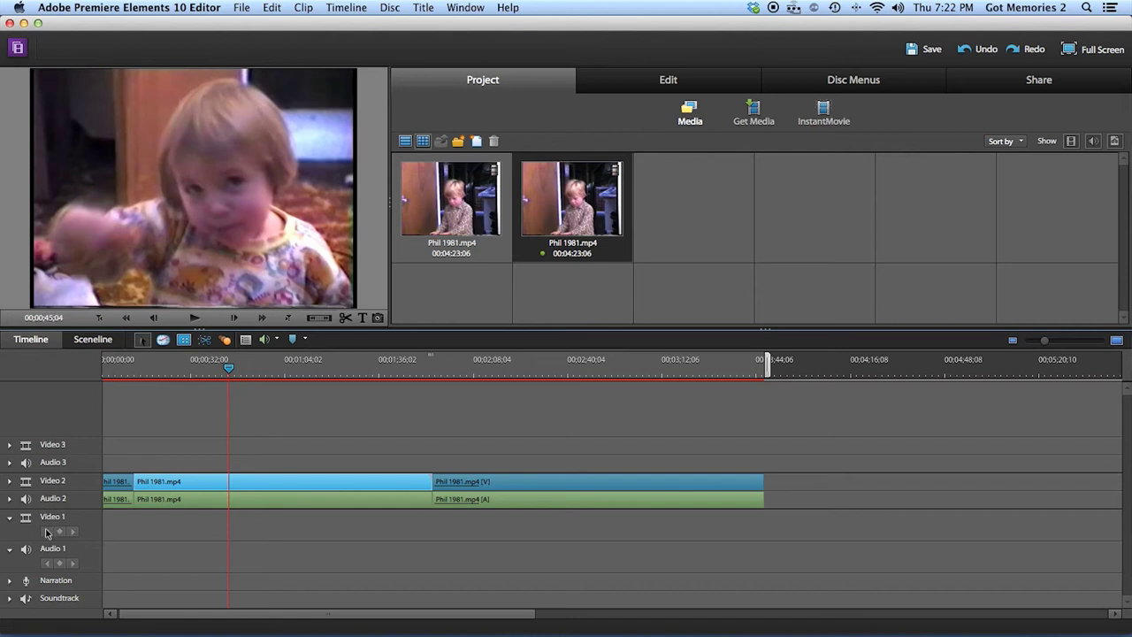
{"action": "scroll", "coordinate": [47, 540], "scroll_direction": "left", "scroll_amount": 1}
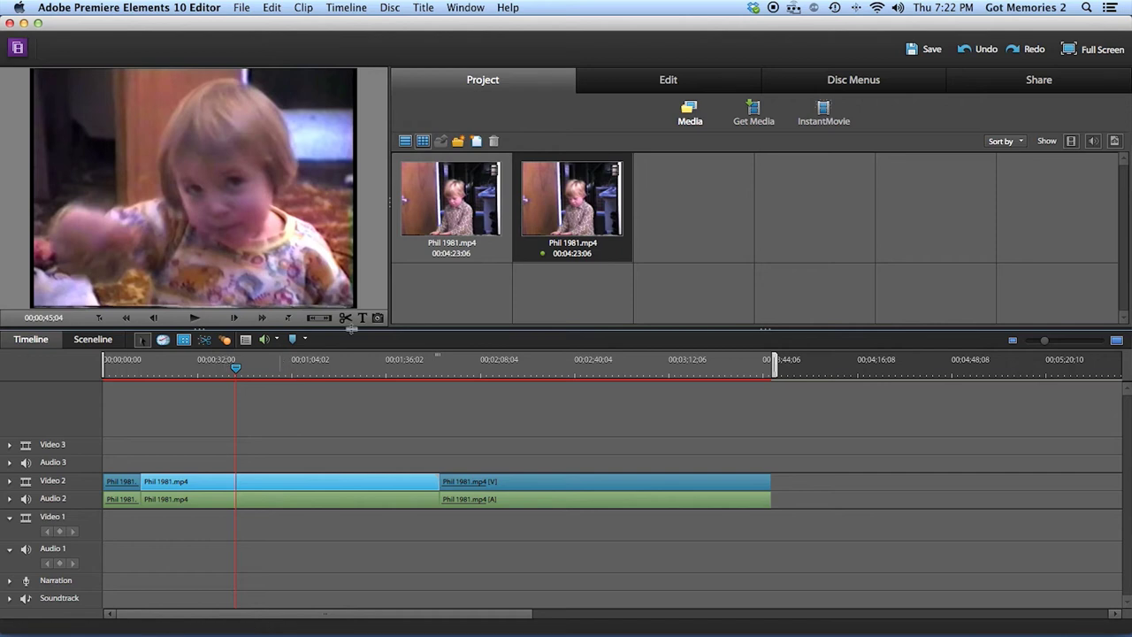
{"action": "left_click", "coordinate": [111, 605]}
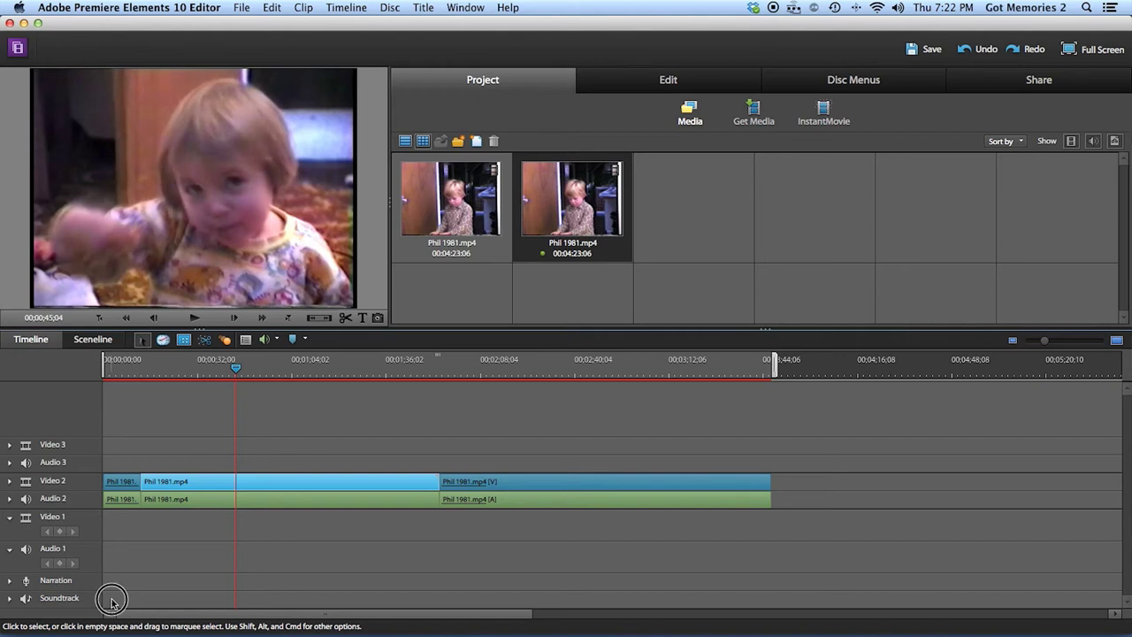
{"action": "left_click", "coordinate": [754, 110]}
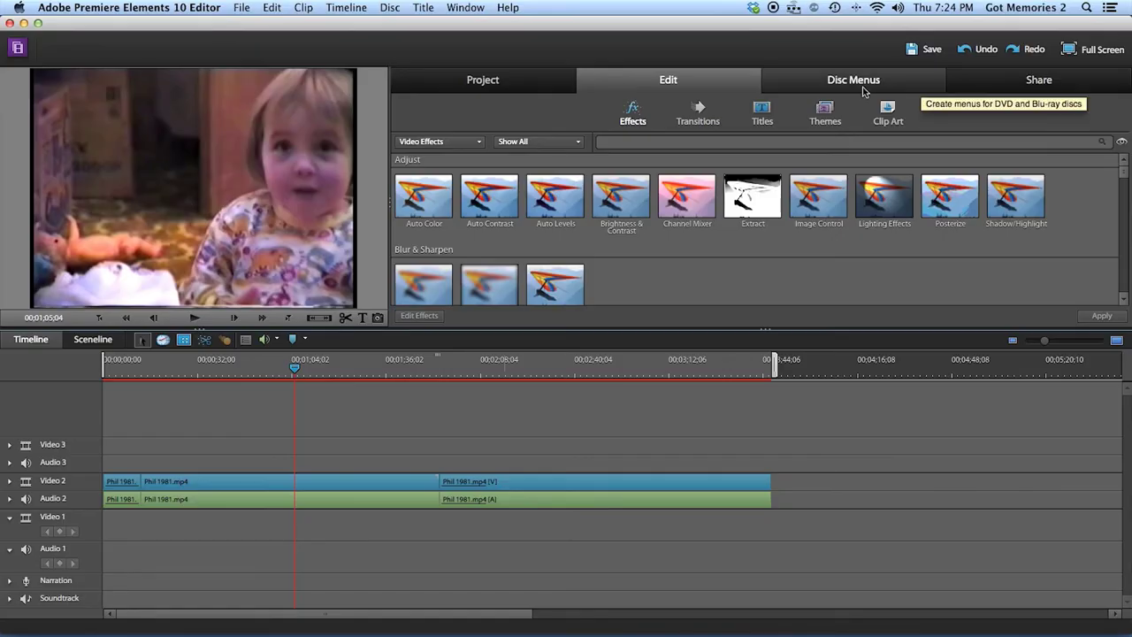
- Choose Share > Online and keep the Facebook HD preset (H.264, 1280 x 720, 29.97 fps)
{"action": "left_click", "coordinate": [1041, 83]}
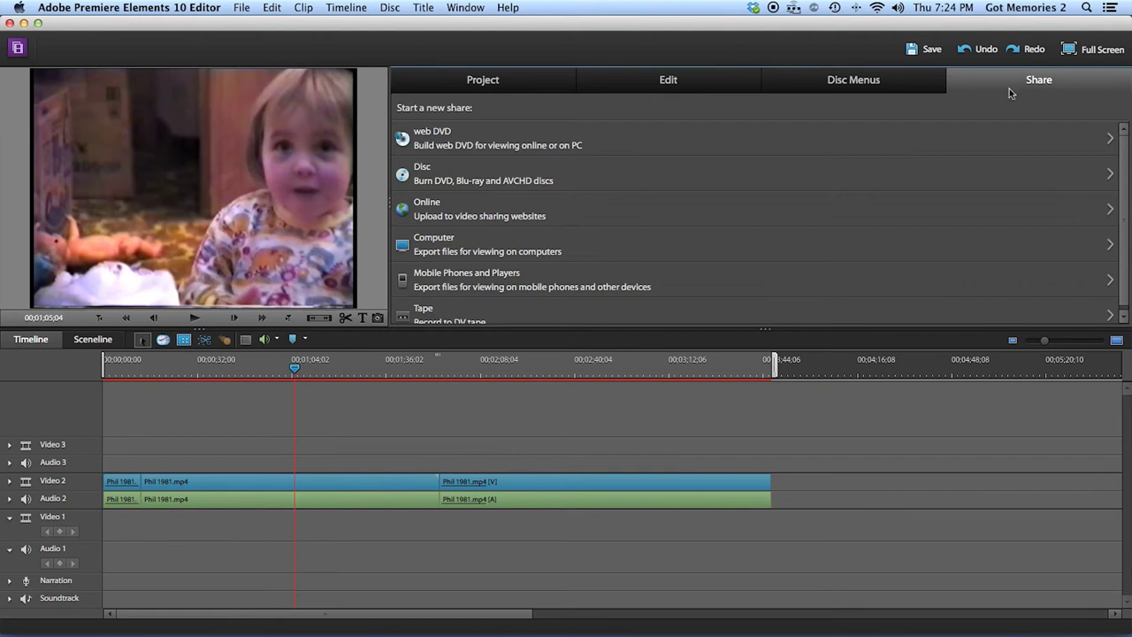
{"action": "scroll", "coordinate": [437, 207], "scroll_direction": "down", "scroll_amount": 1}
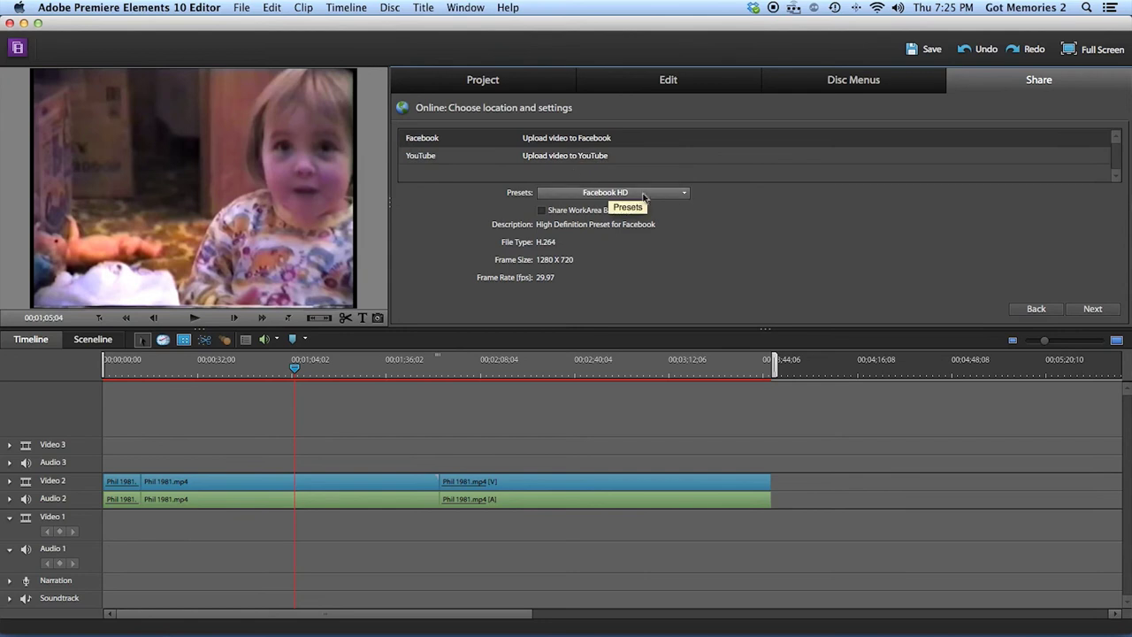
{"action": "left_click", "coordinate": [687, 194]}
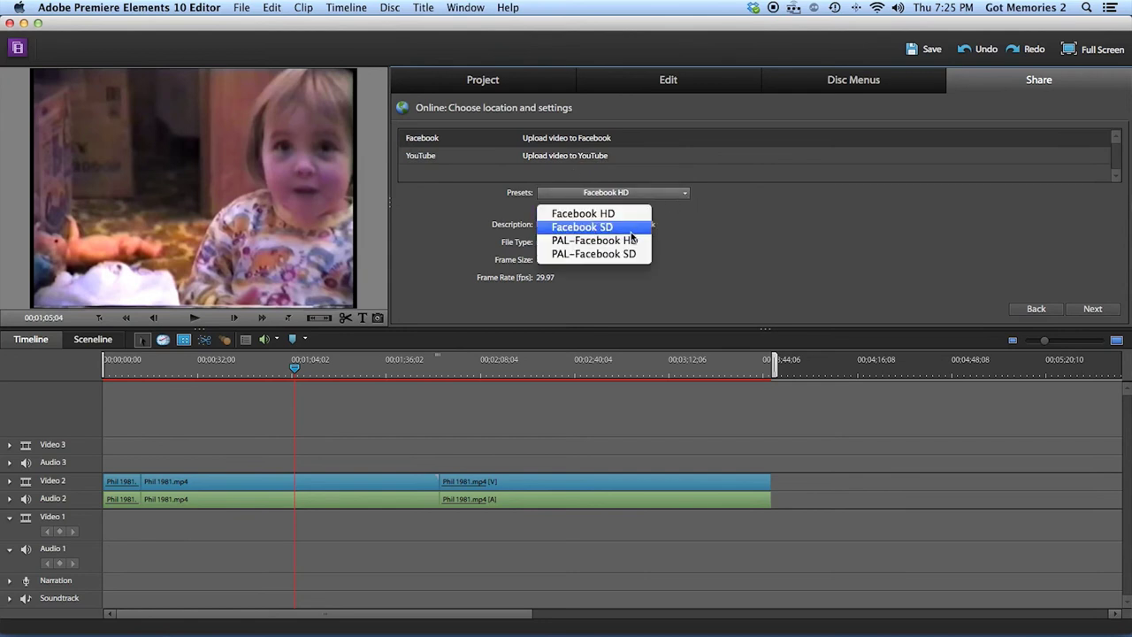
{"action": "left_click", "coordinate": [688, 193]}
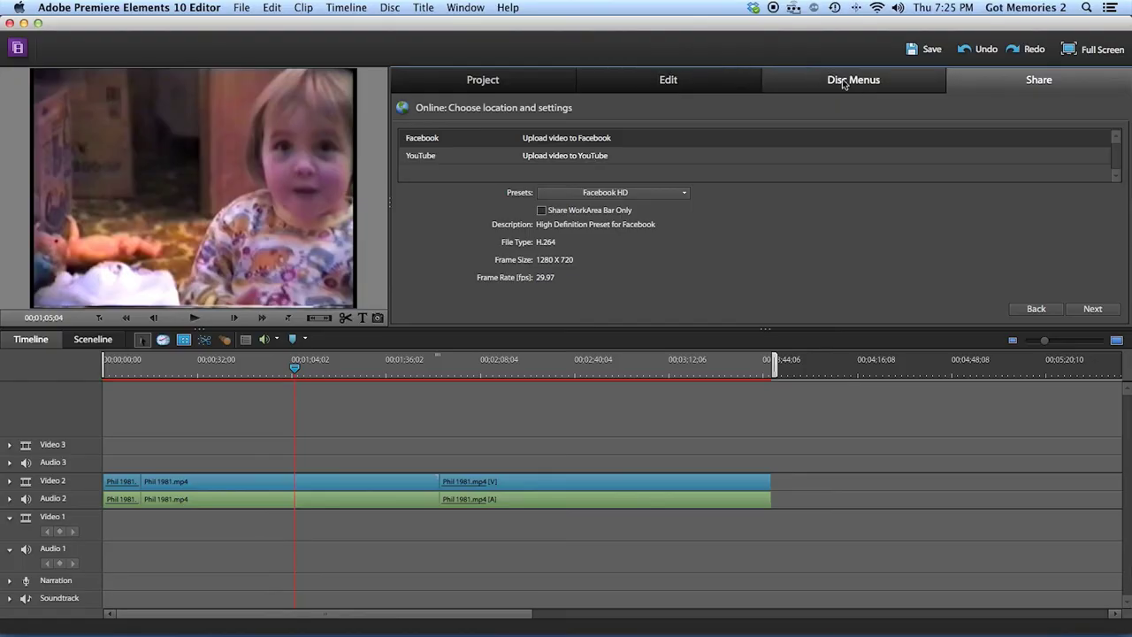
{"action": "left_click", "coordinate": [852, 80]}
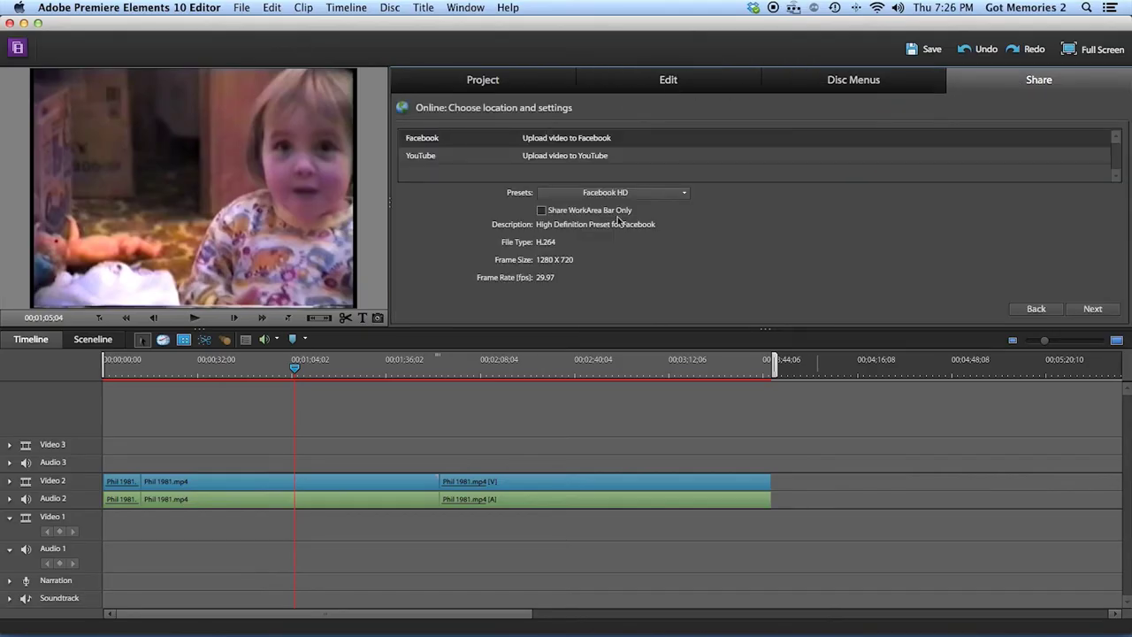
- Set up an MPEG export to the computer using the HD 720p 30 preset
{"action": "left_click", "coordinate": [1045, 309]}
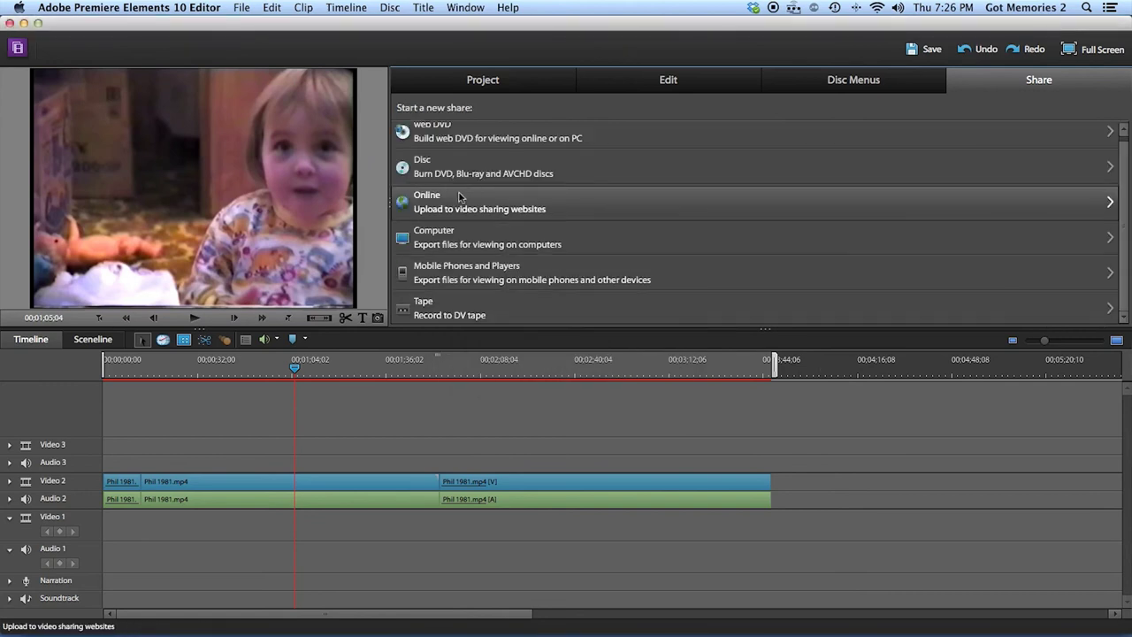
{"action": "scroll", "coordinate": [451, 212], "scroll_direction": "up", "scroll_amount": 1}
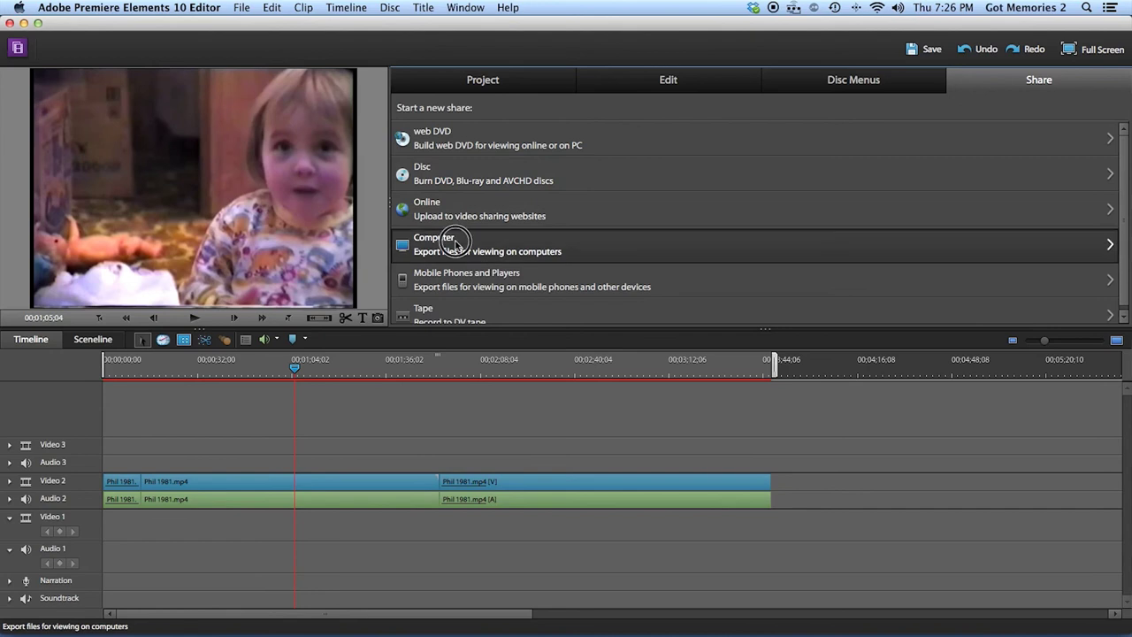
{"action": "left_click", "coordinate": [605, 252]}
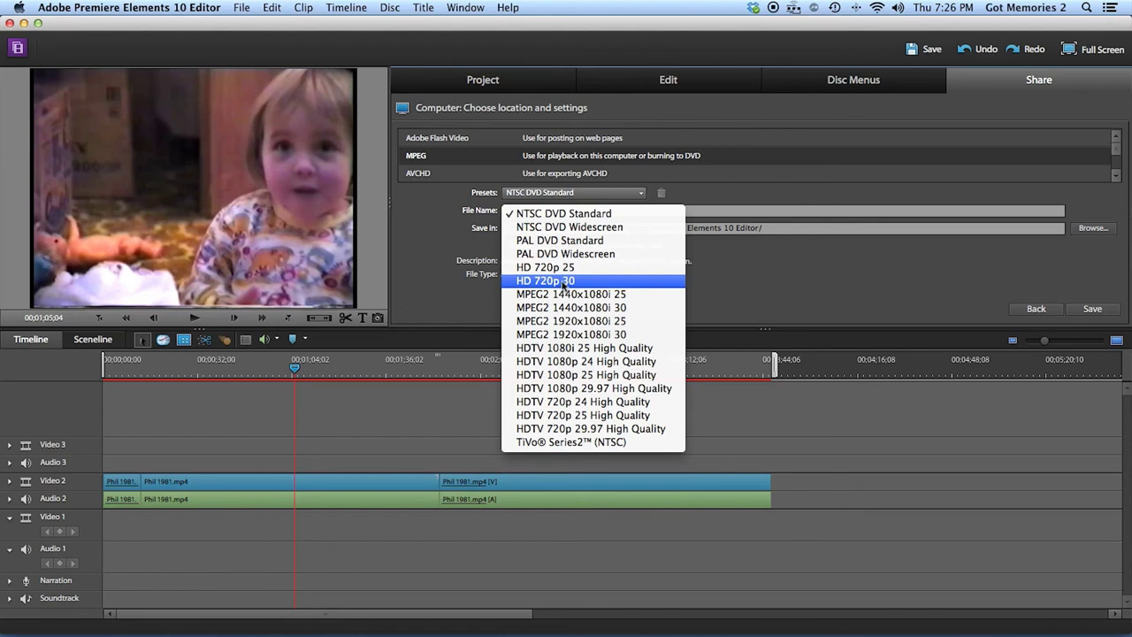
{"action": "left_click", "coordinate": [564, 282]}
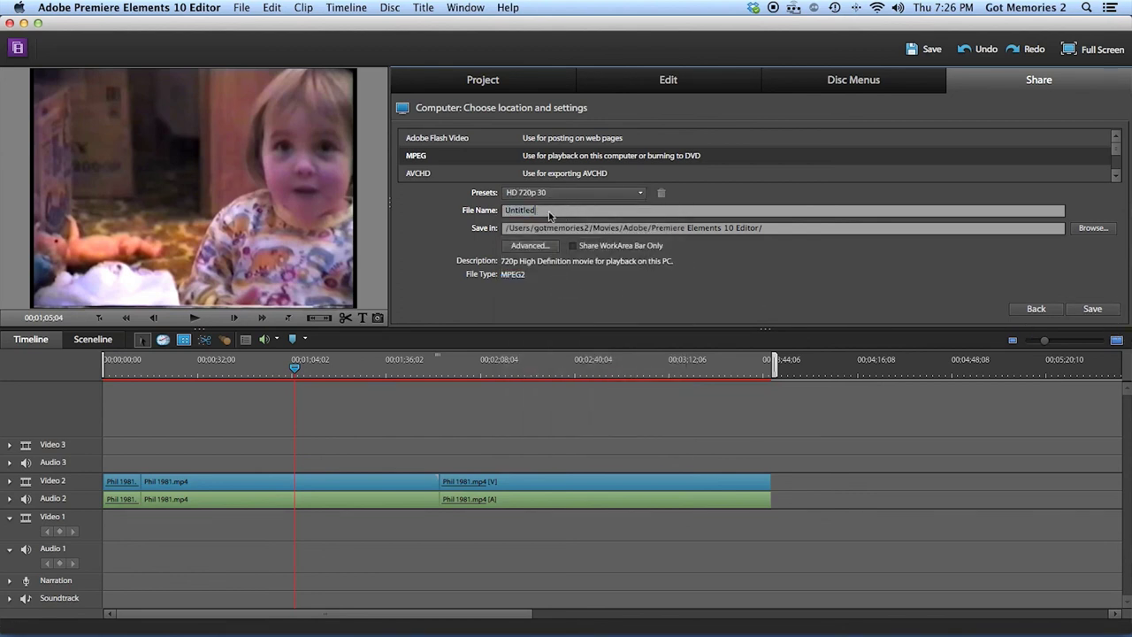
- Name the export file 'Edited video 1981' and start choosing its save folder
{"action": "left_click_drag", "start_coordinate": [553, 214], "coordinate": [495, 212]}
{"action": "type", "text": "Edit"}
{"action": "left_click", "coordinate": [1094, 229]}
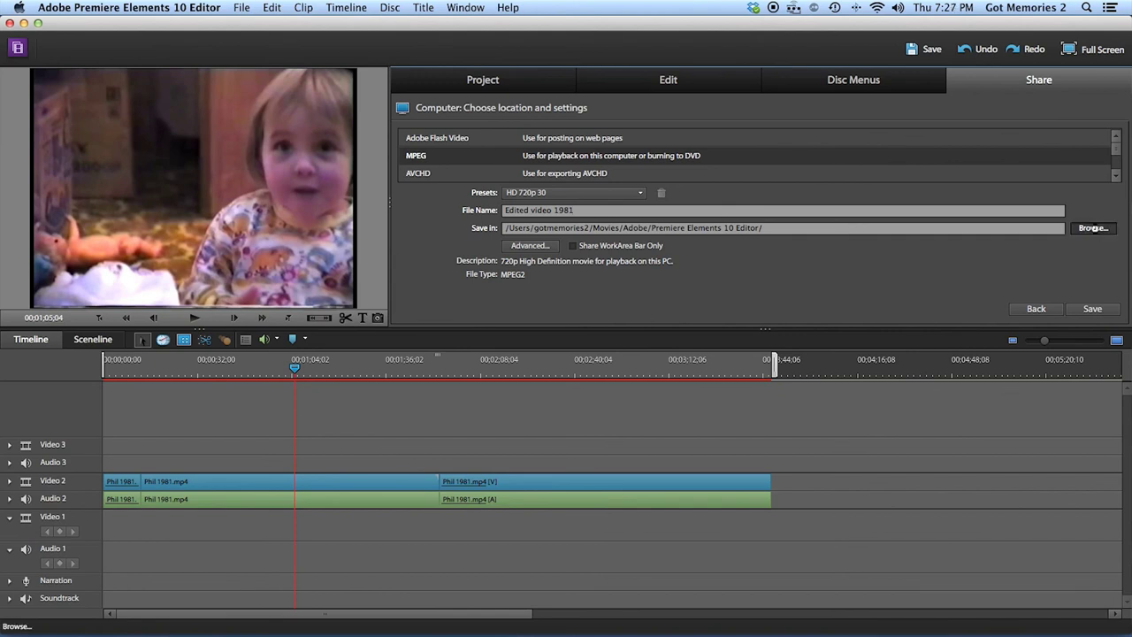
- Choose the Movies folder as the export's save location
{"action": "left_click", "coordinate": [360, 228]}
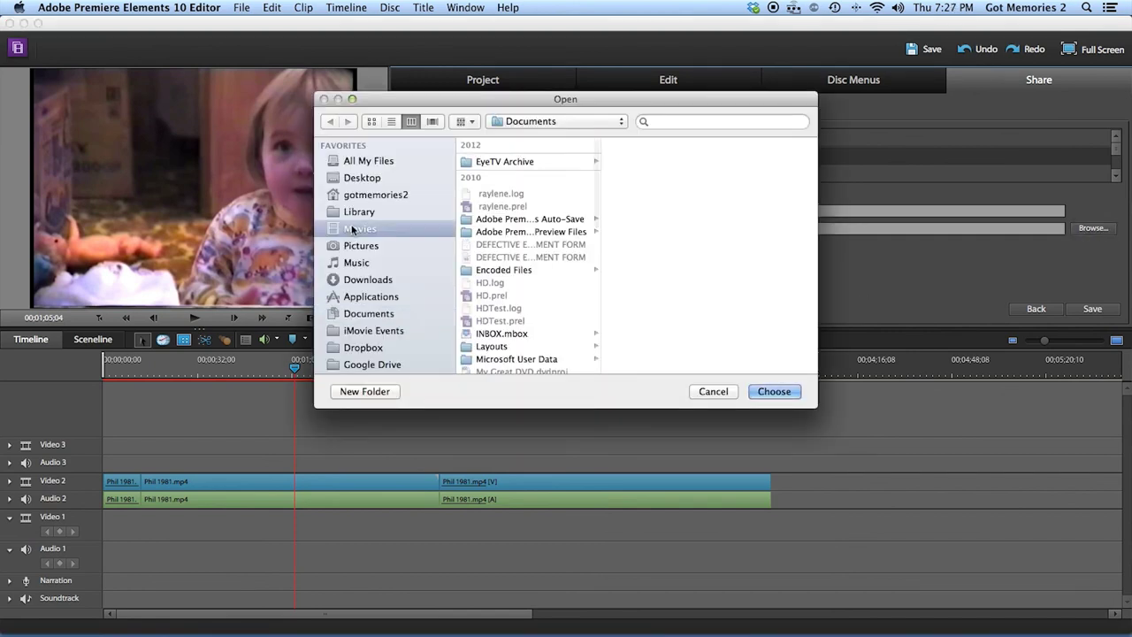
{"action": "left_click", "coordinate": [774, 391]}
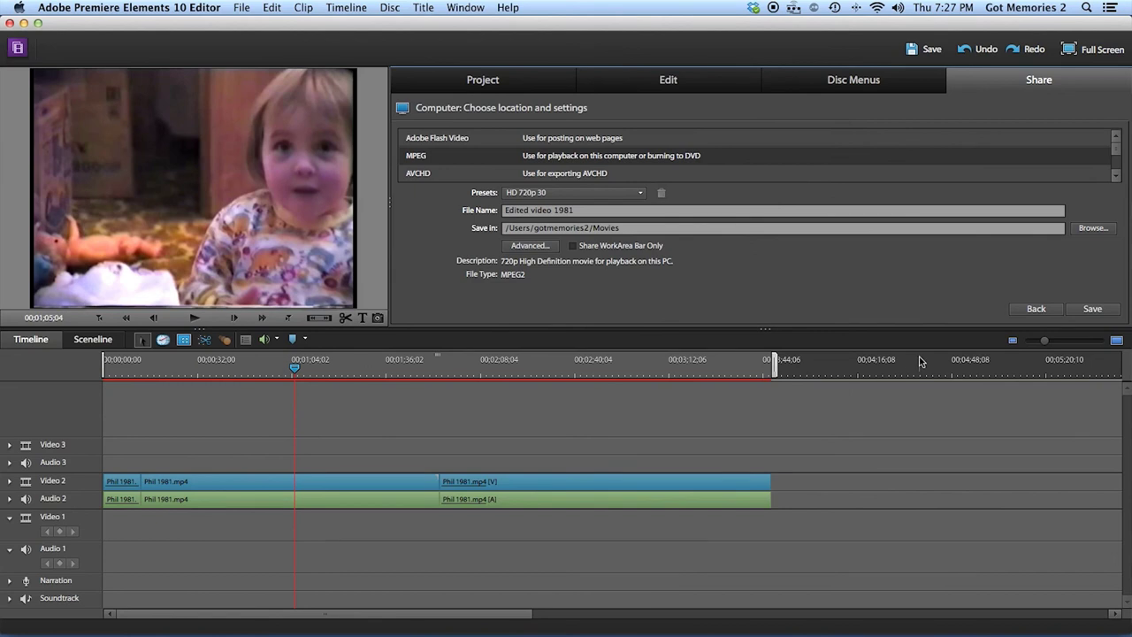